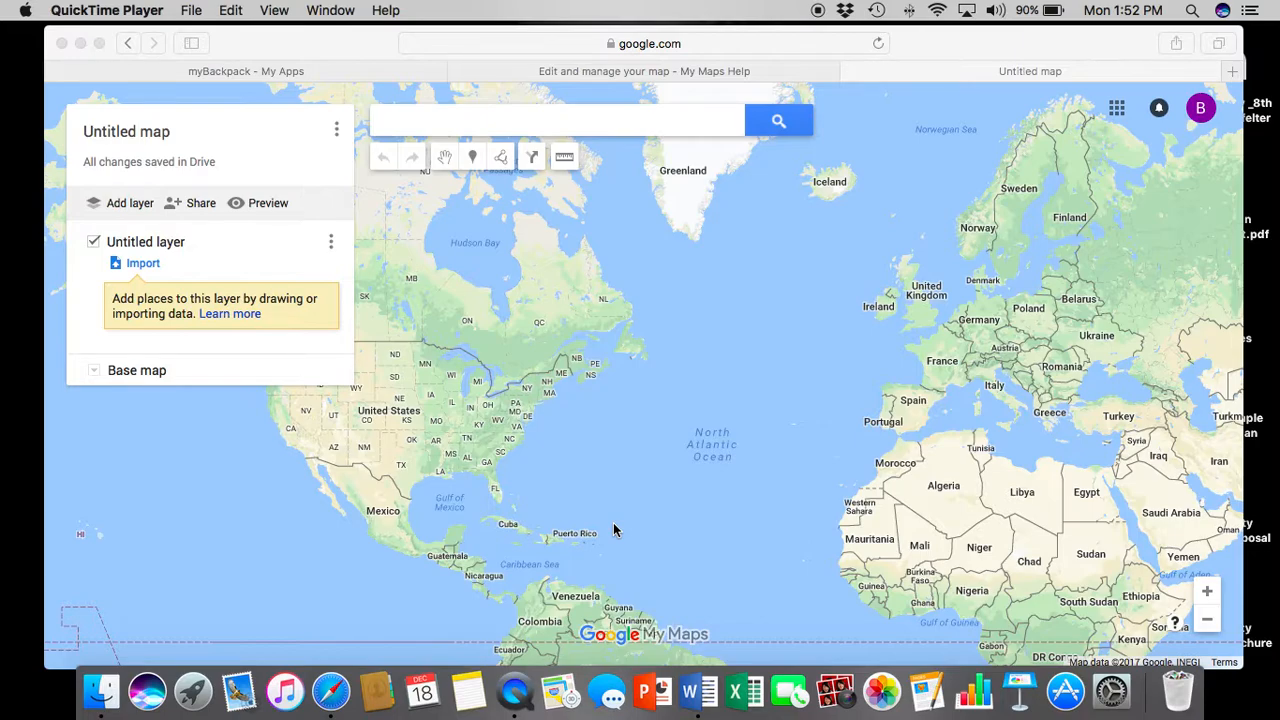
Step: Choose the first style, the standard road map, as the base map
left_click(96, 376)
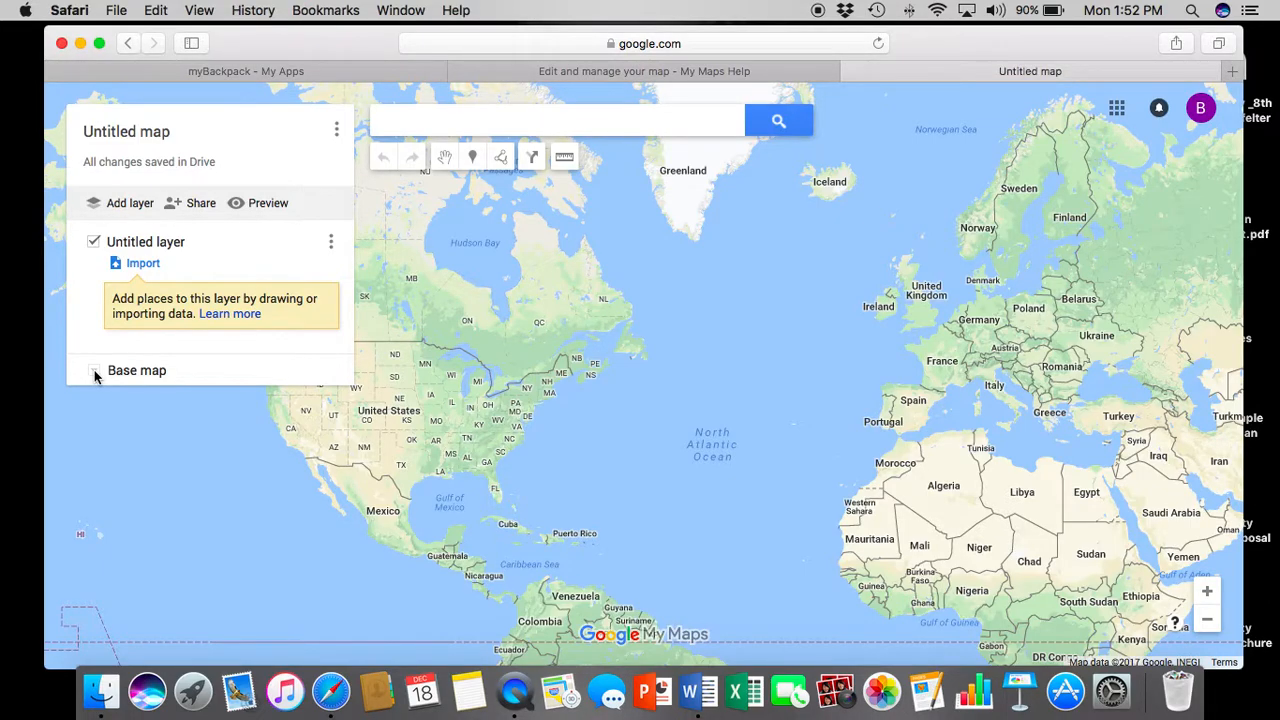
left_click(95, 375)
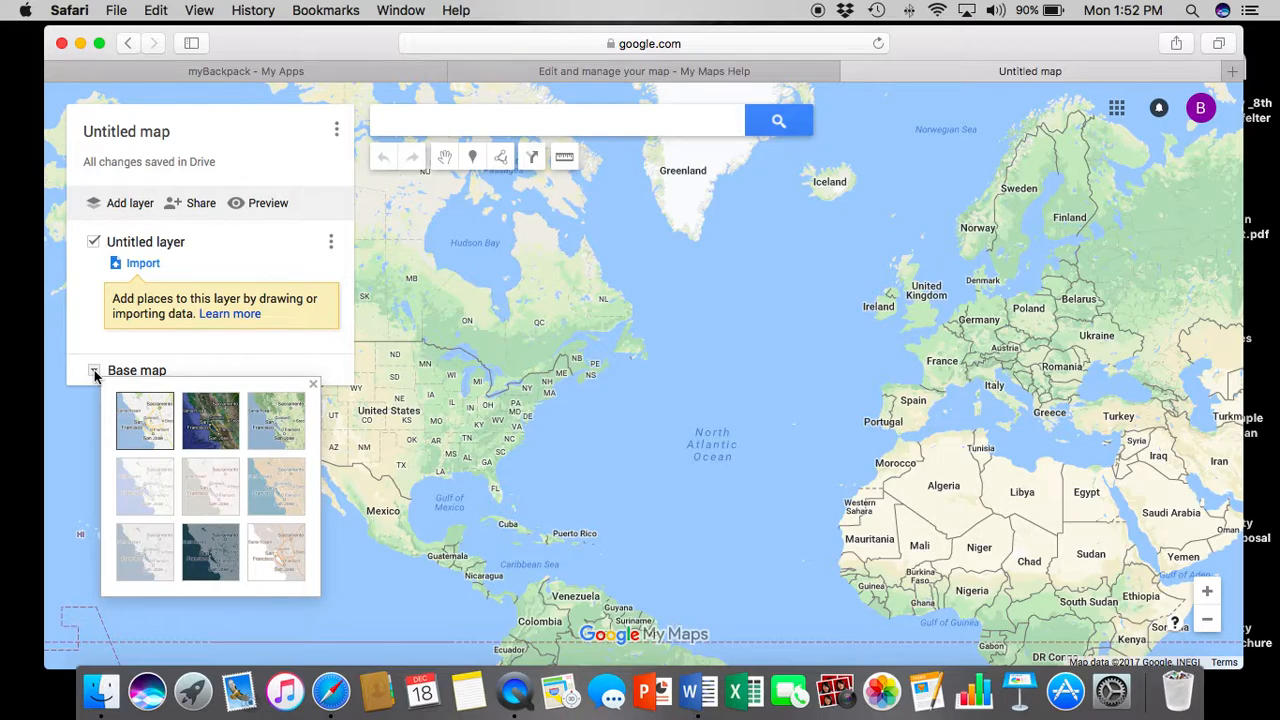
left_click(158, 427)
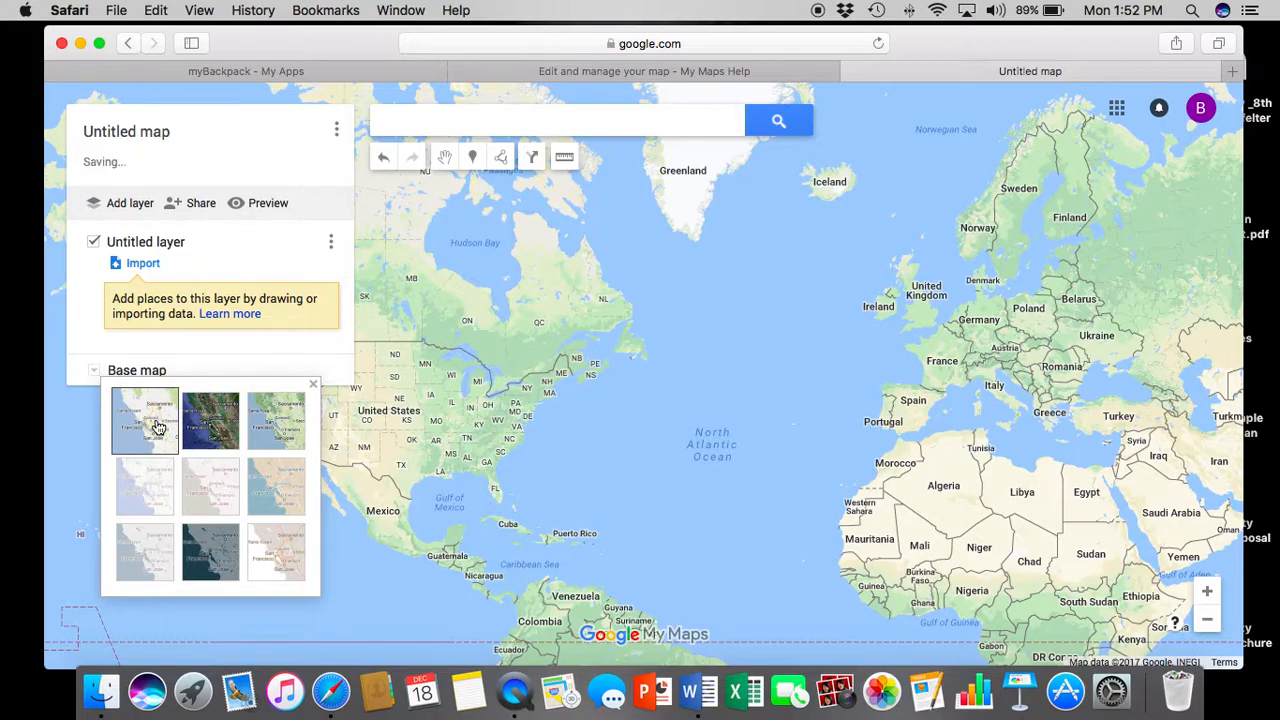
Step: Search for "Atlanta, Ga" and add the found place to the map's untitled layer
left_click(463, 130)
type("A")
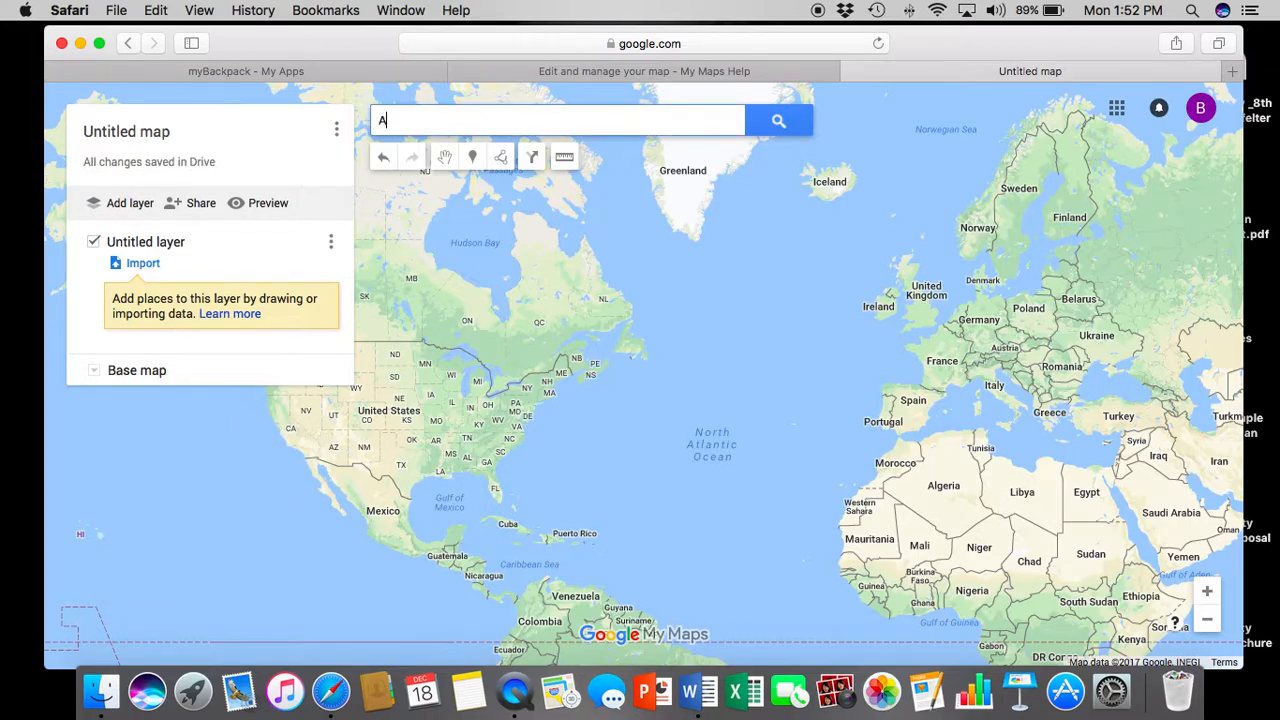
type("tlanta, ")
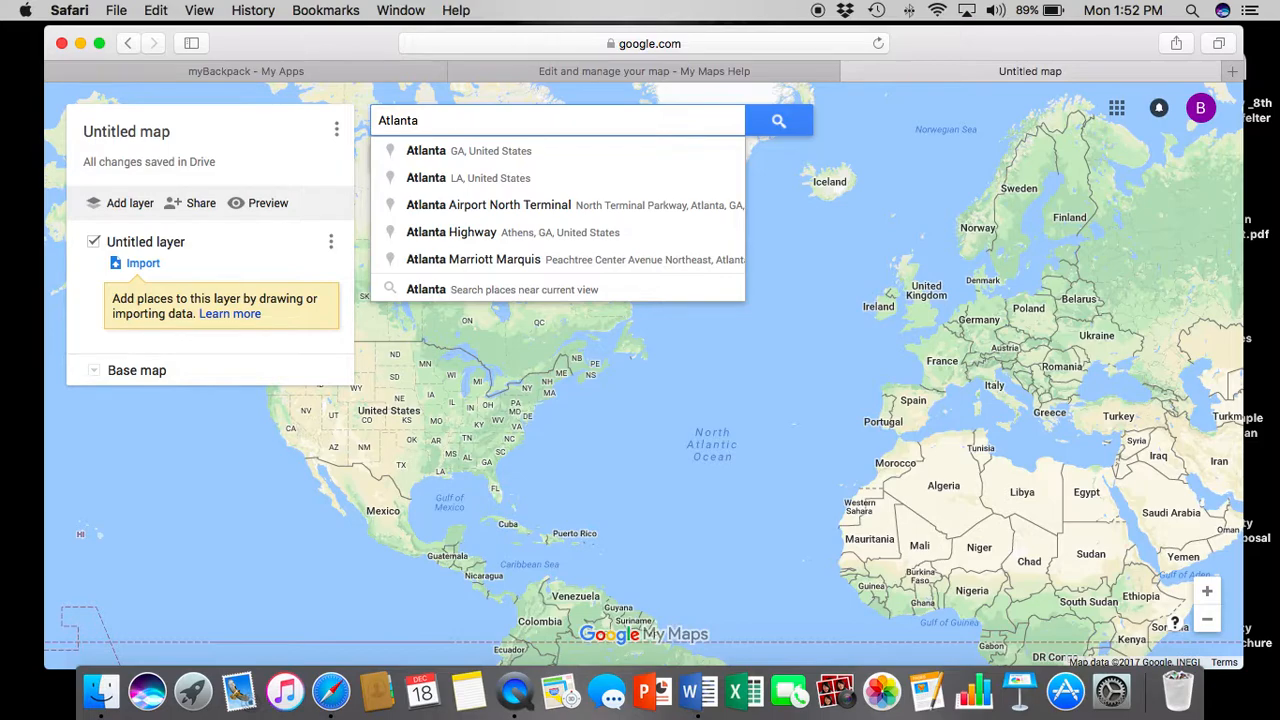
type("Ga")
key("Return")
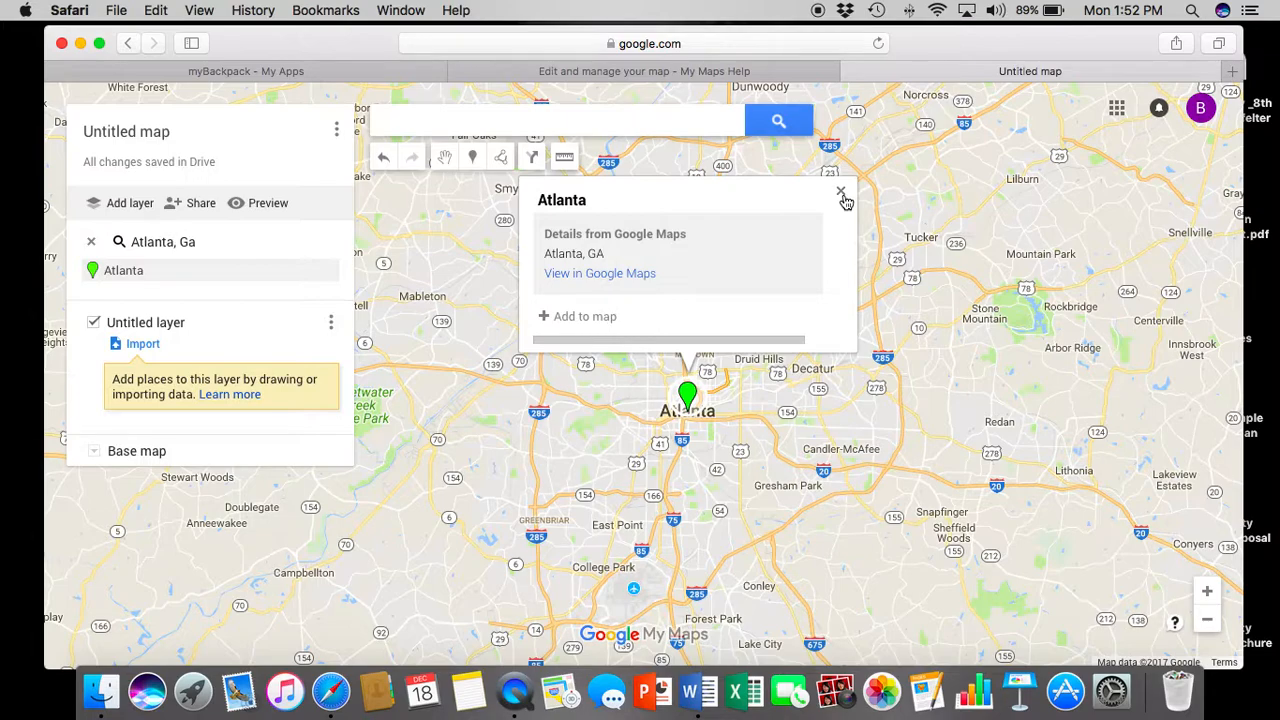
left_click(585, 316)
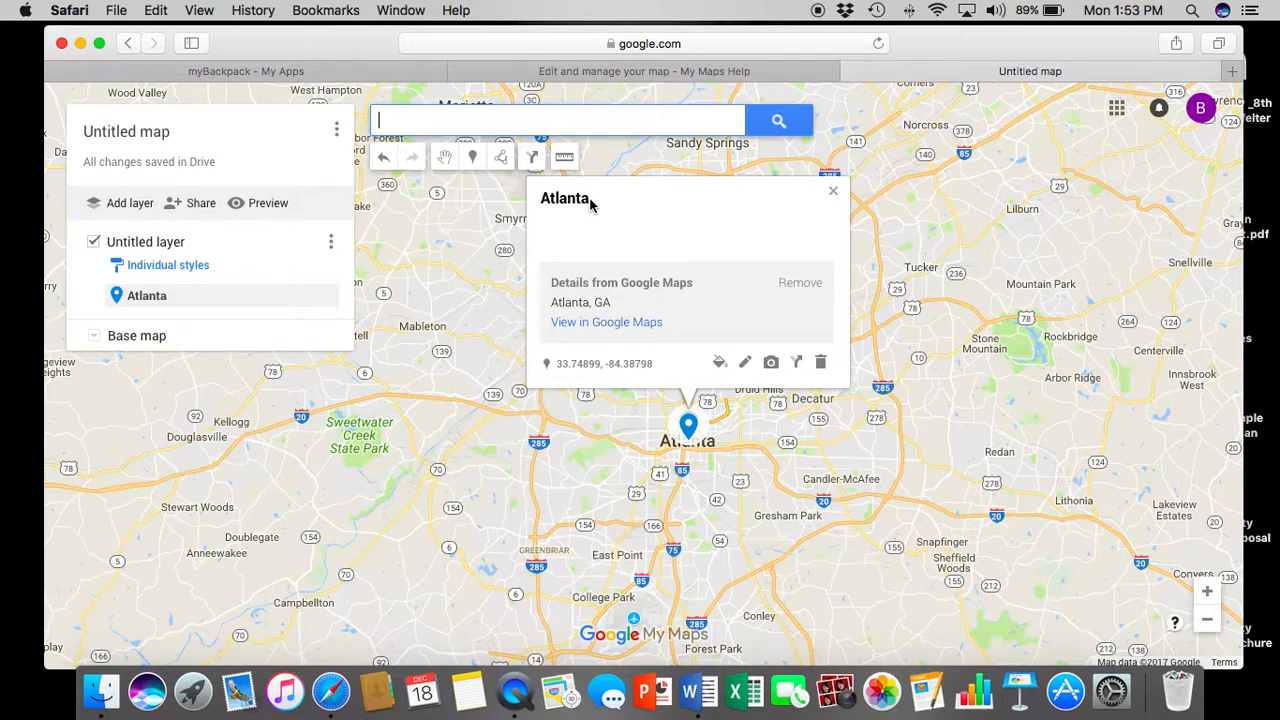
Step: Title the map "Atlanta ACCESS Map Tutorial" and set its description to "This is a tutorial on how to use the Google Map Software"
left_click(165, 135)
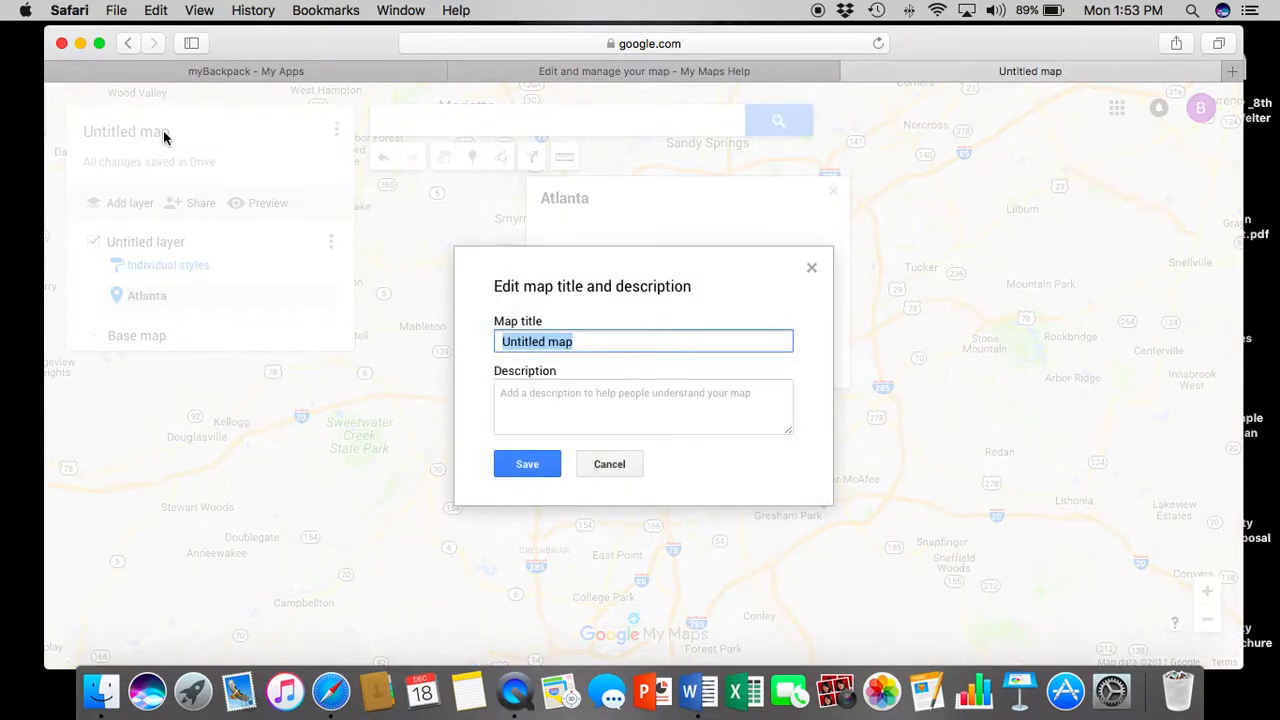
type("Atlan")
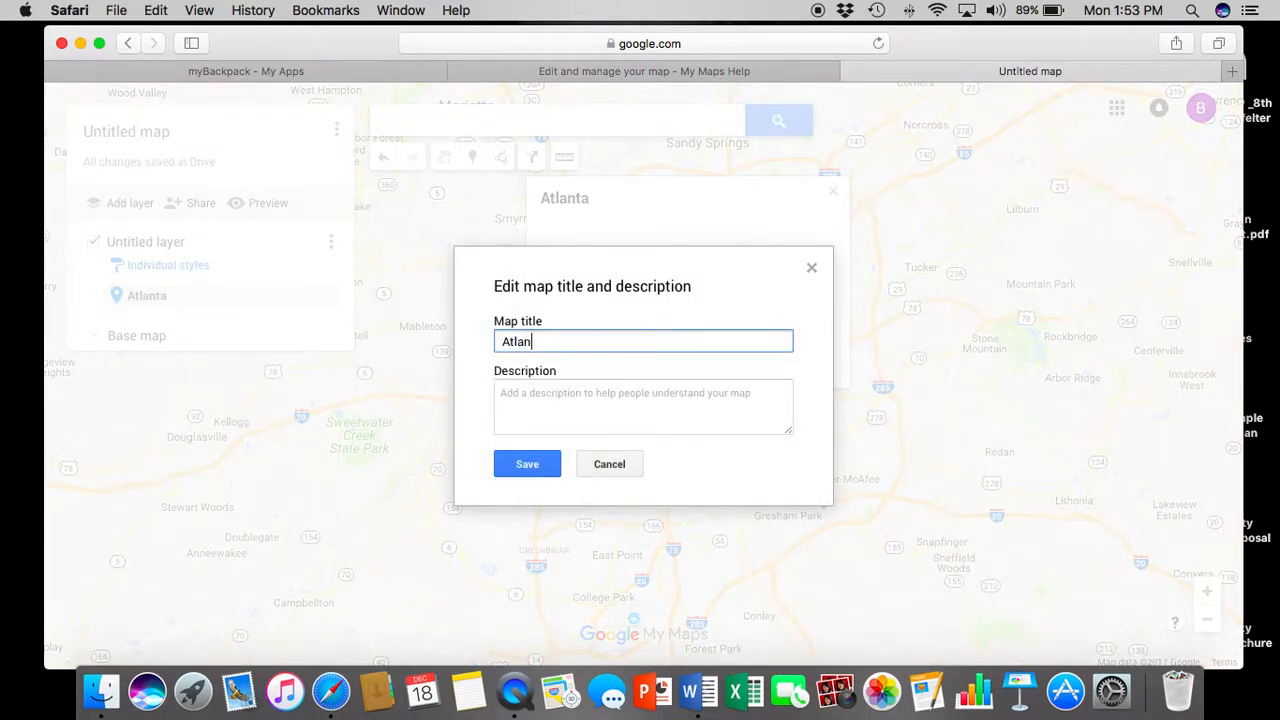
type("ta ACCESS Map Tutorial")
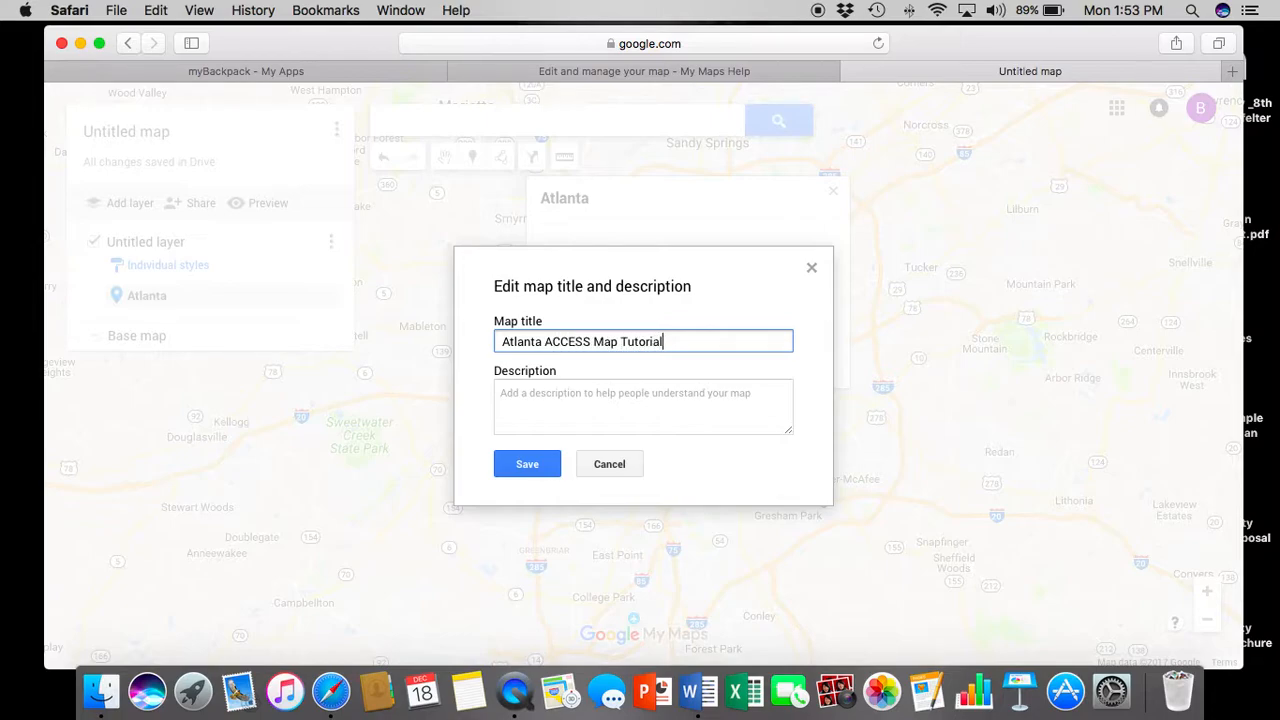
left_click(521, 398)
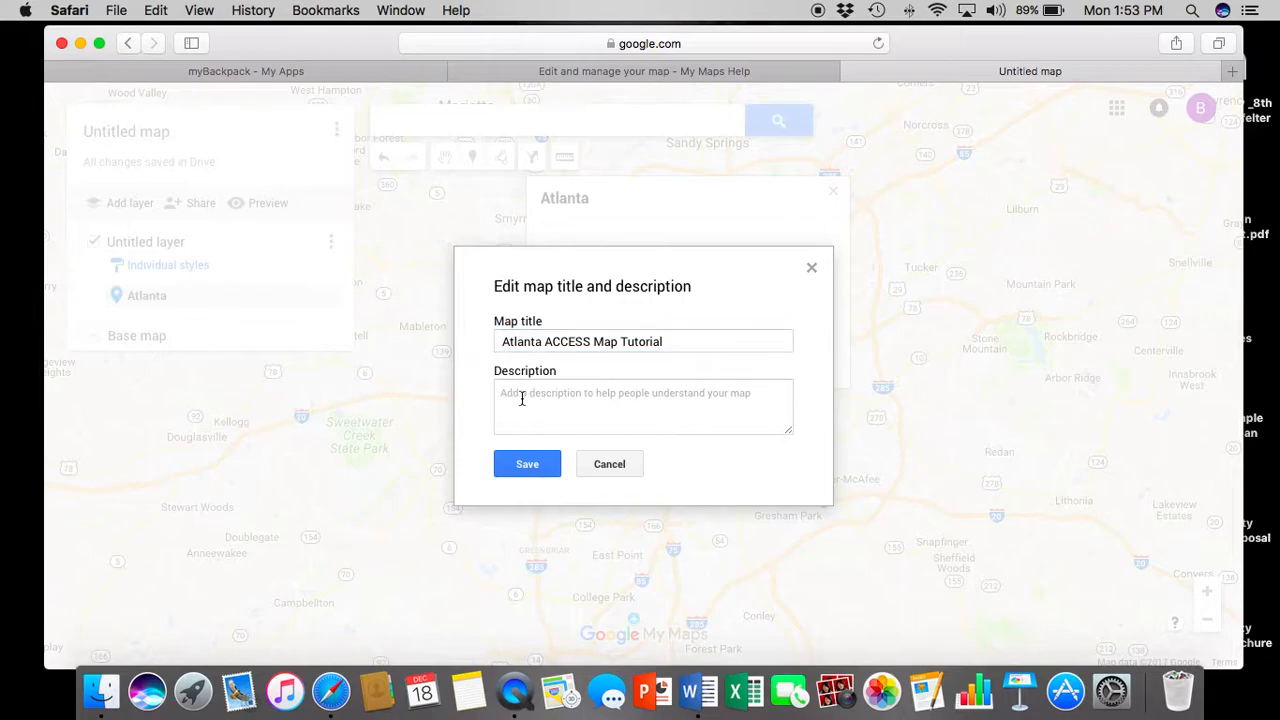
type("This is a ")
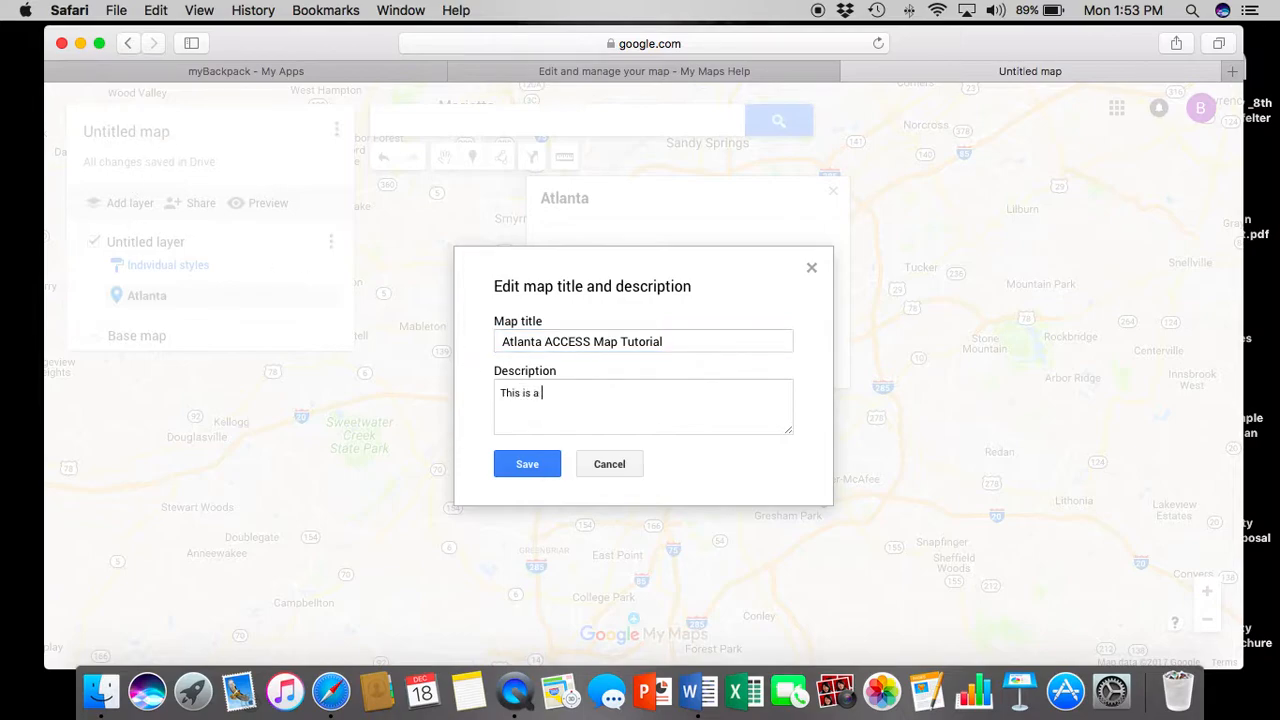
type("tutorial on how to use the Google ")
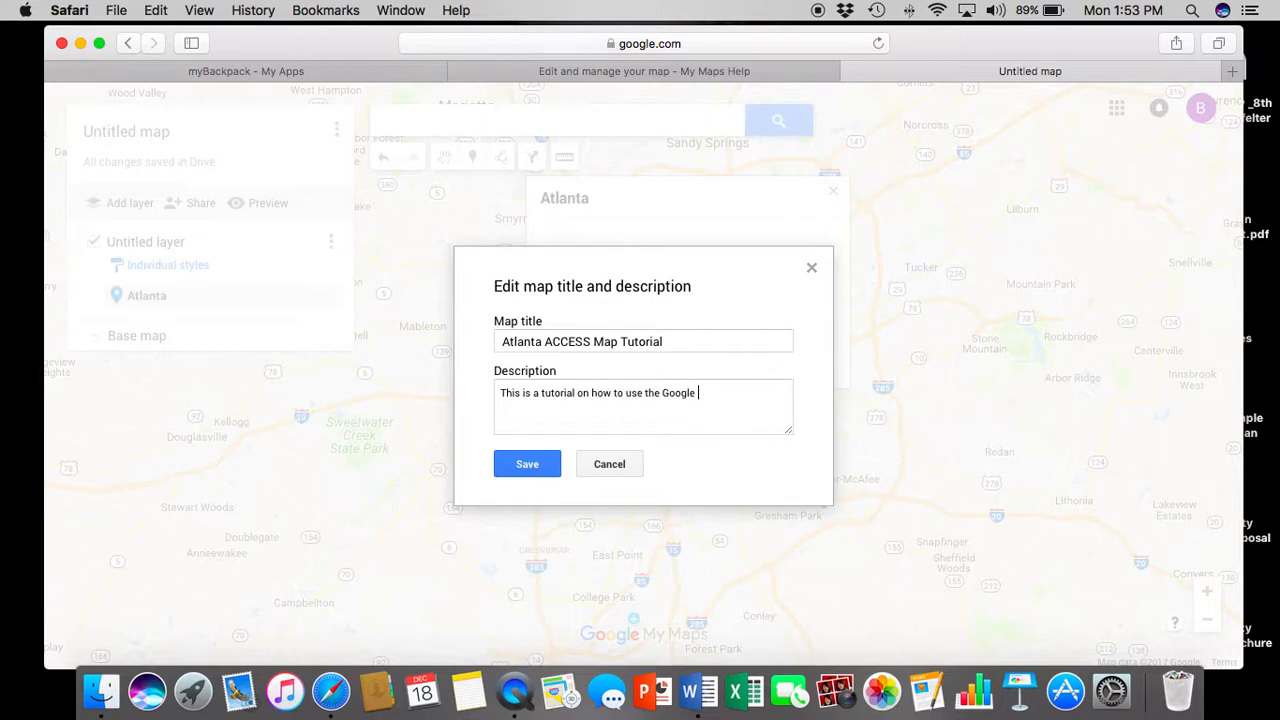
type("Map Software")
left_click(543, 465)
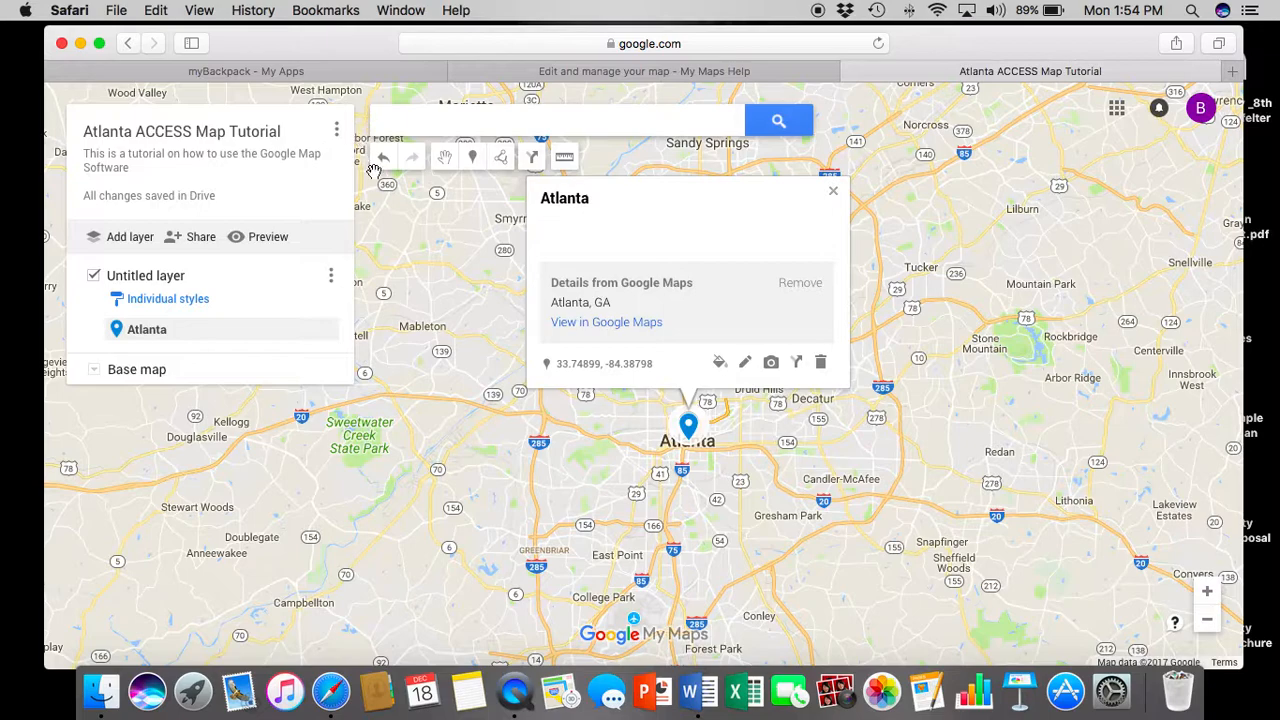
Step: Rename the untitled layer containing the Atlanta marker as "Atlanta Road Map"
right_click(180, 279)
left_click(202, 270)
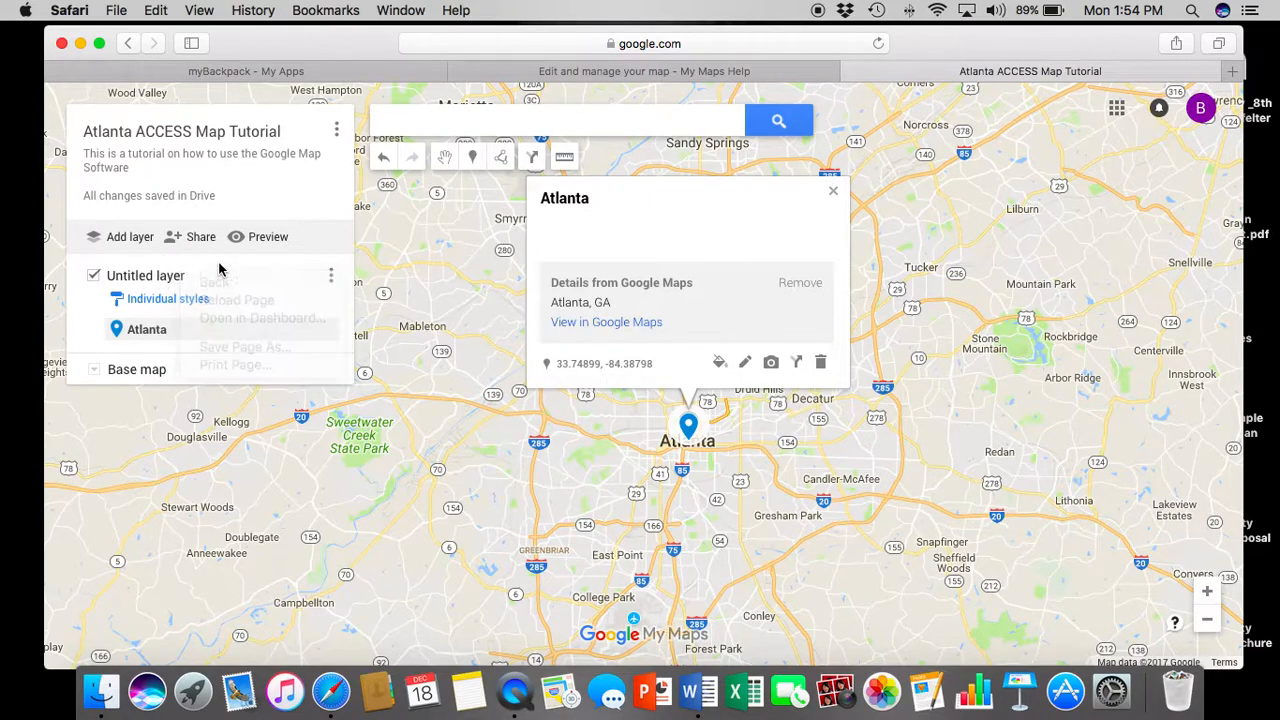
left_click(202, 270)
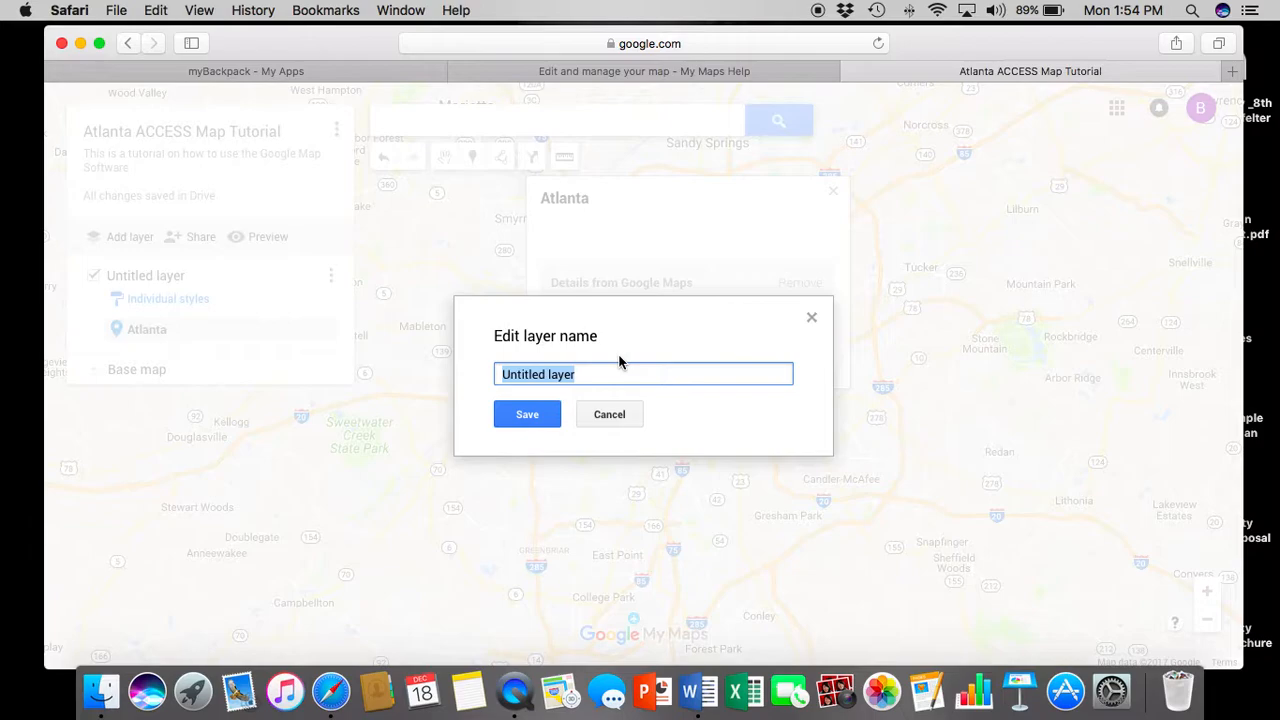
type("Atlatna")
key("BackSpace")
key("BackSpace")
key("BackSpace")
type("nta Road")
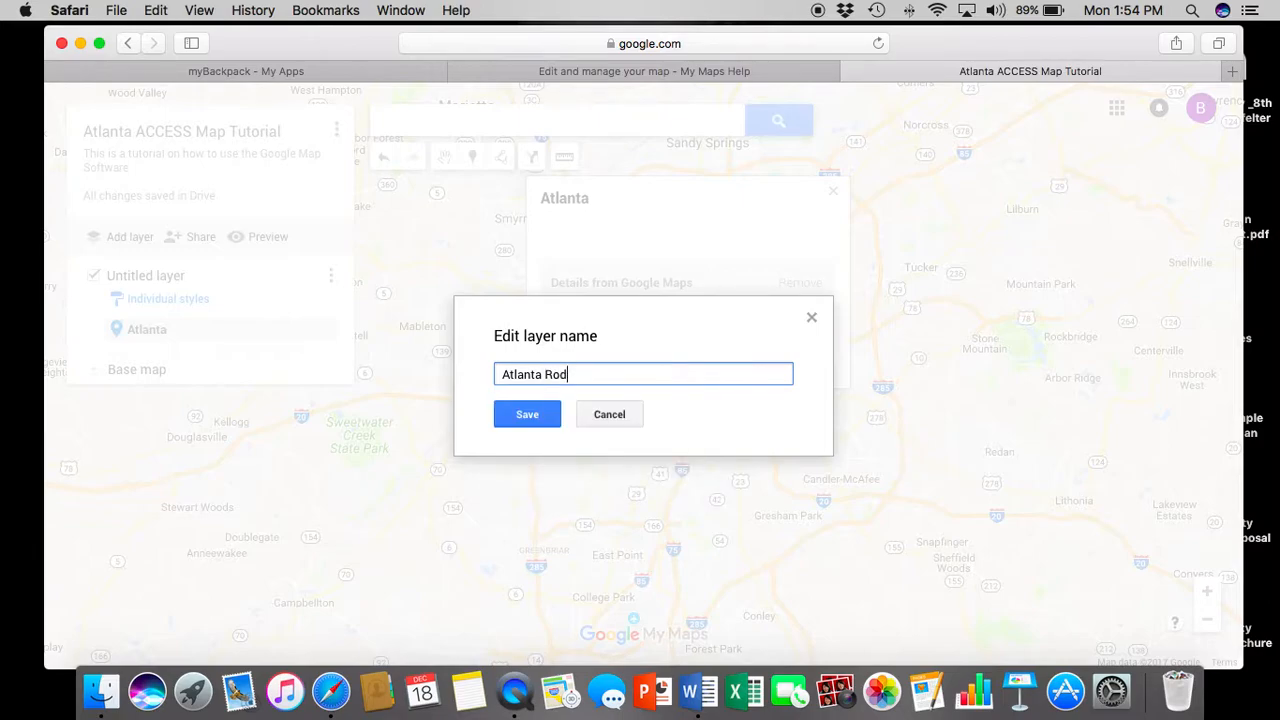
type(" Map")
left_click(546, 408)
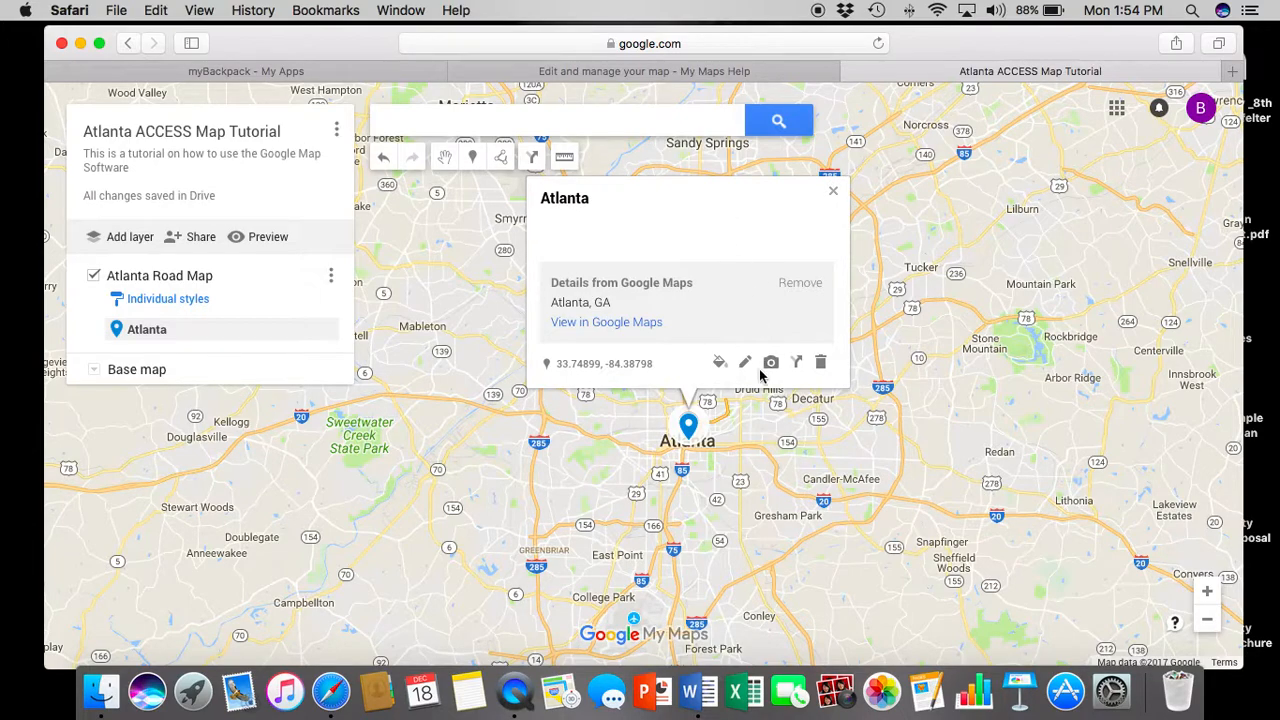
Step: Place a marker northeast of Atlanta, just west of North Druid Hills, and name it "Access Point 1"
left_click(833, 191)
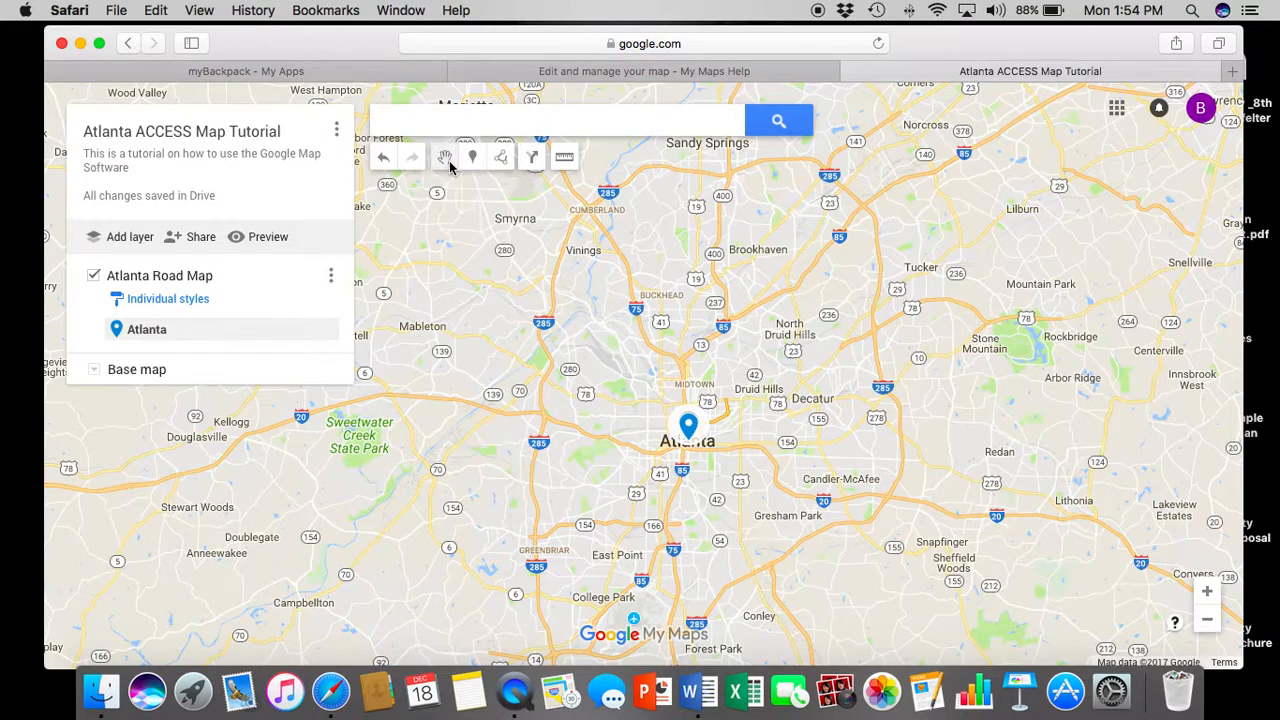
left_click_drag(674, 340, 627, 333)
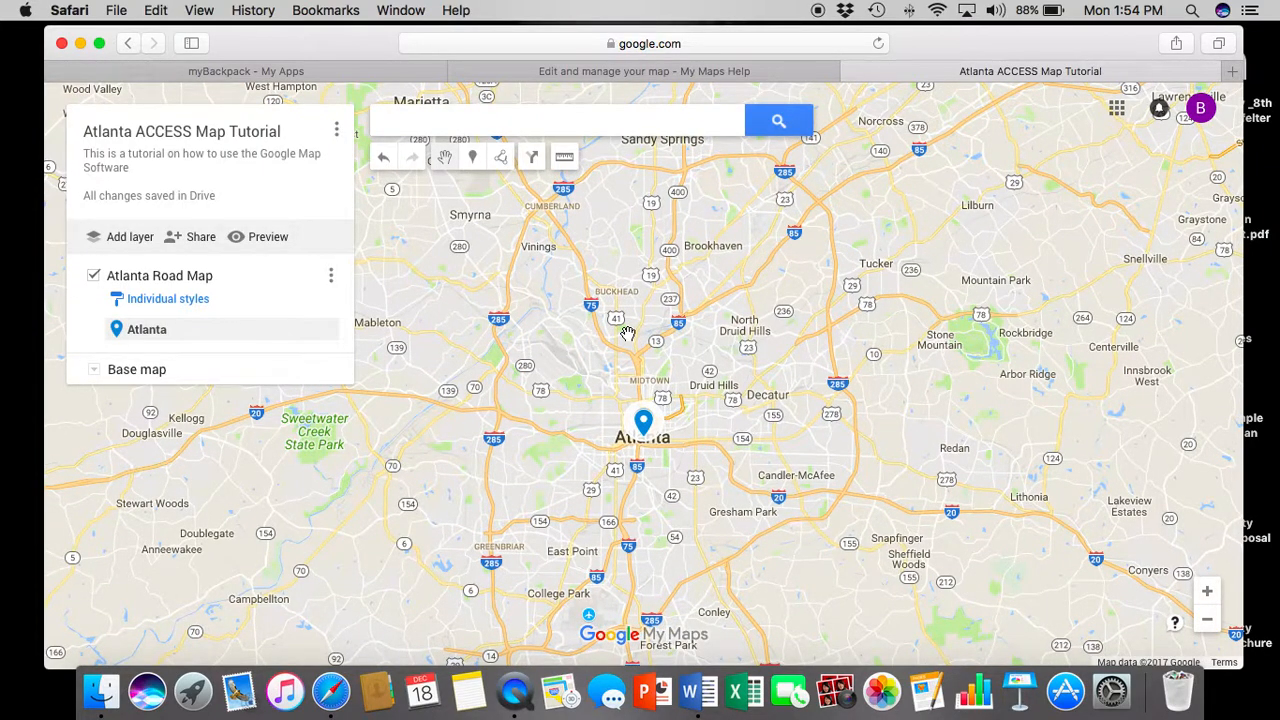
scroll(627, 332, "up", 2)
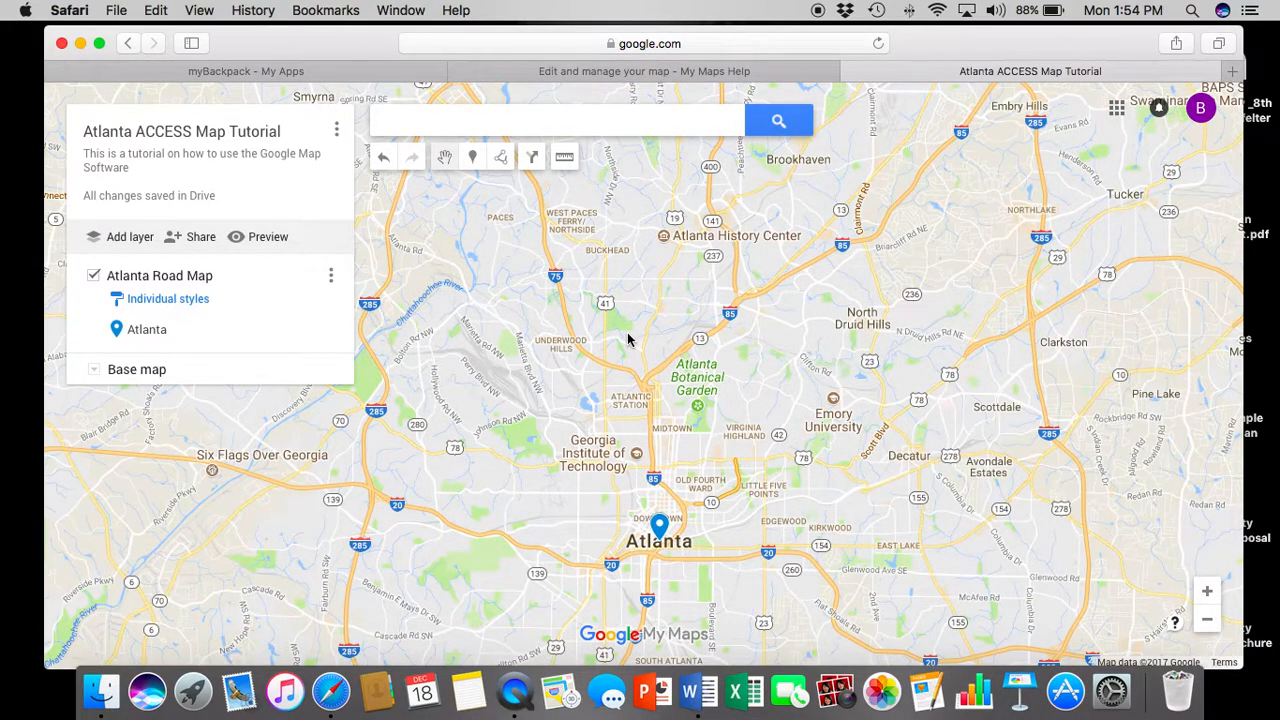
left_click(1208, 621)
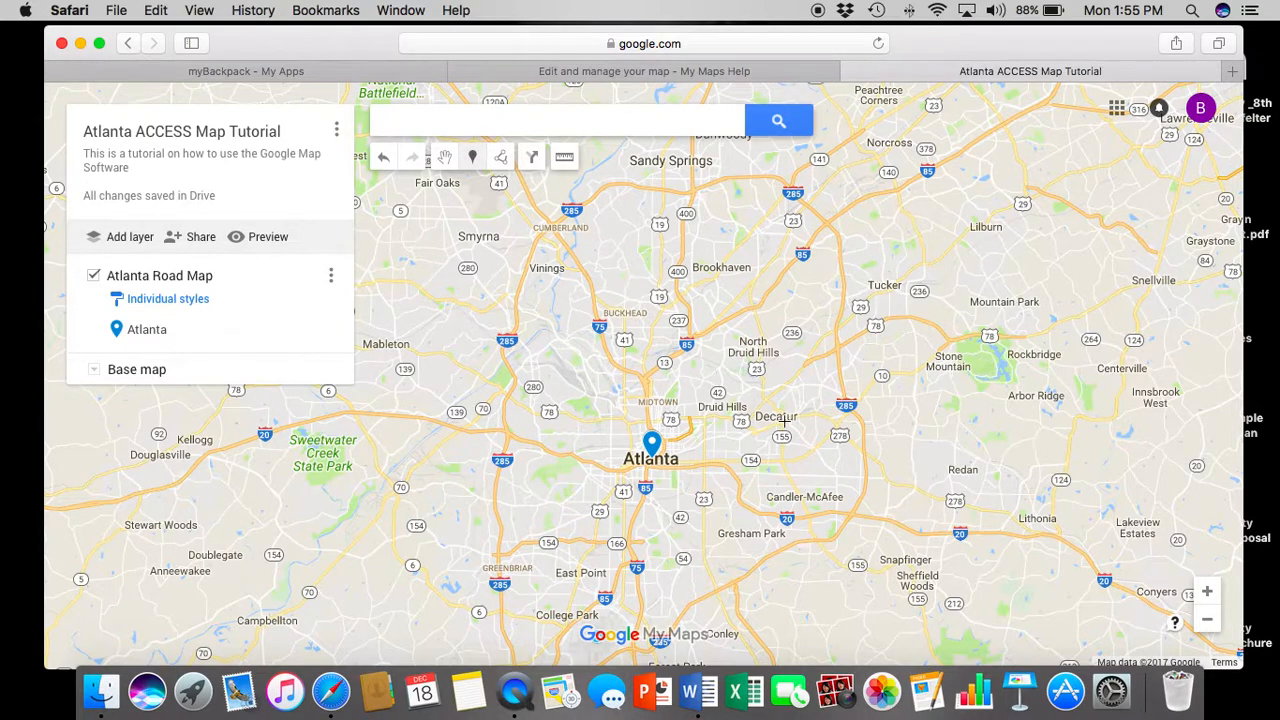
left_click(712, 350)
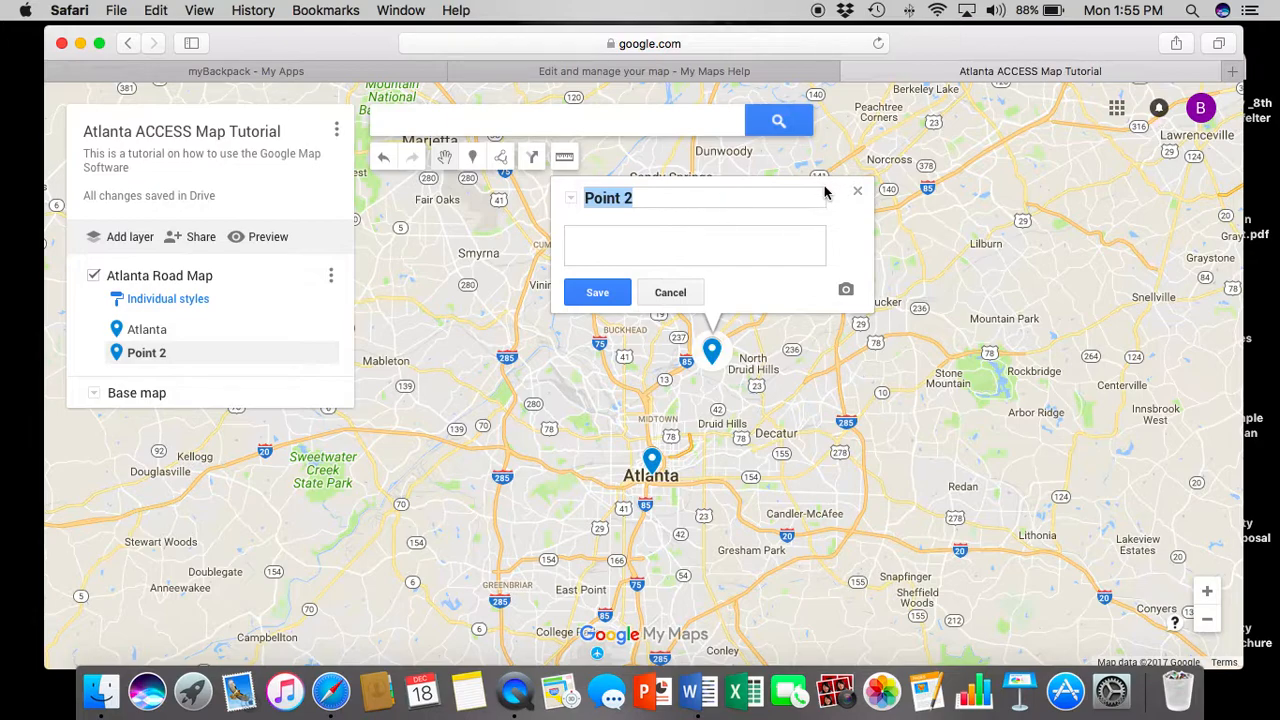
type("Access P")
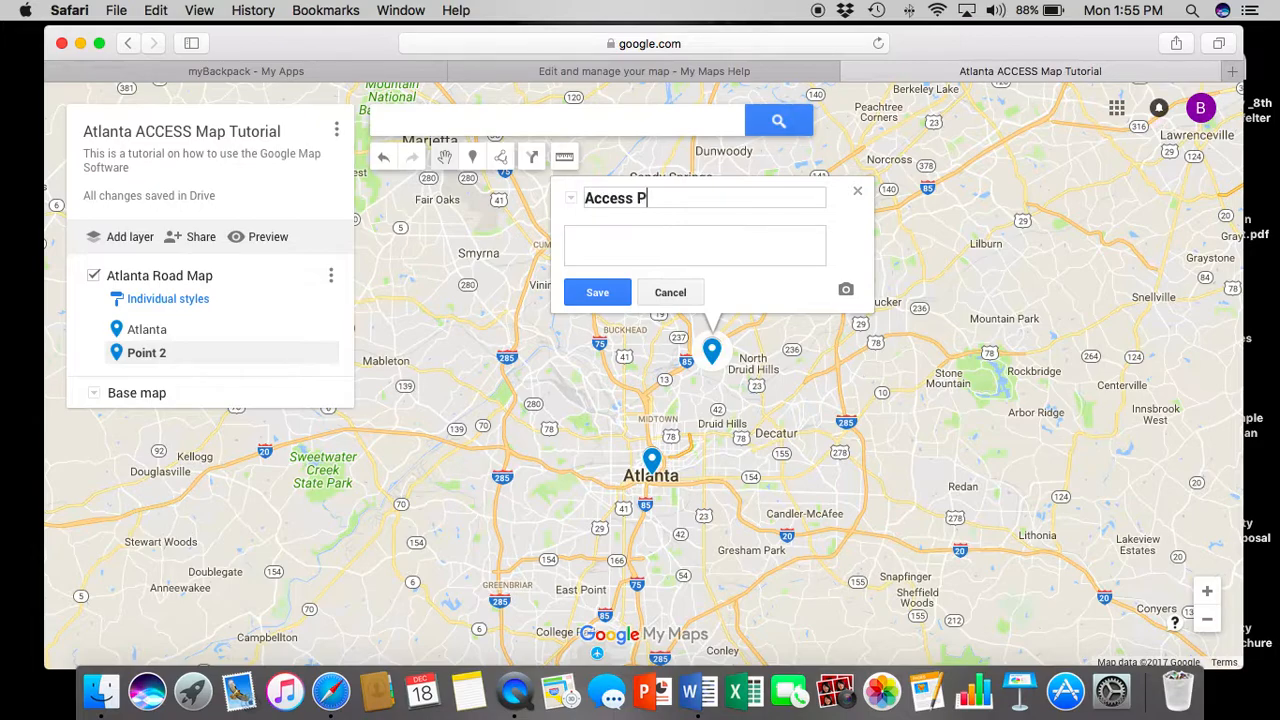
type("oint 1")
Step: Give the new marker the description "Location in NE Atlanta for Bike Access", save it and close its details
type("Location in ")
type("NE")
type(" Atlanta for ")
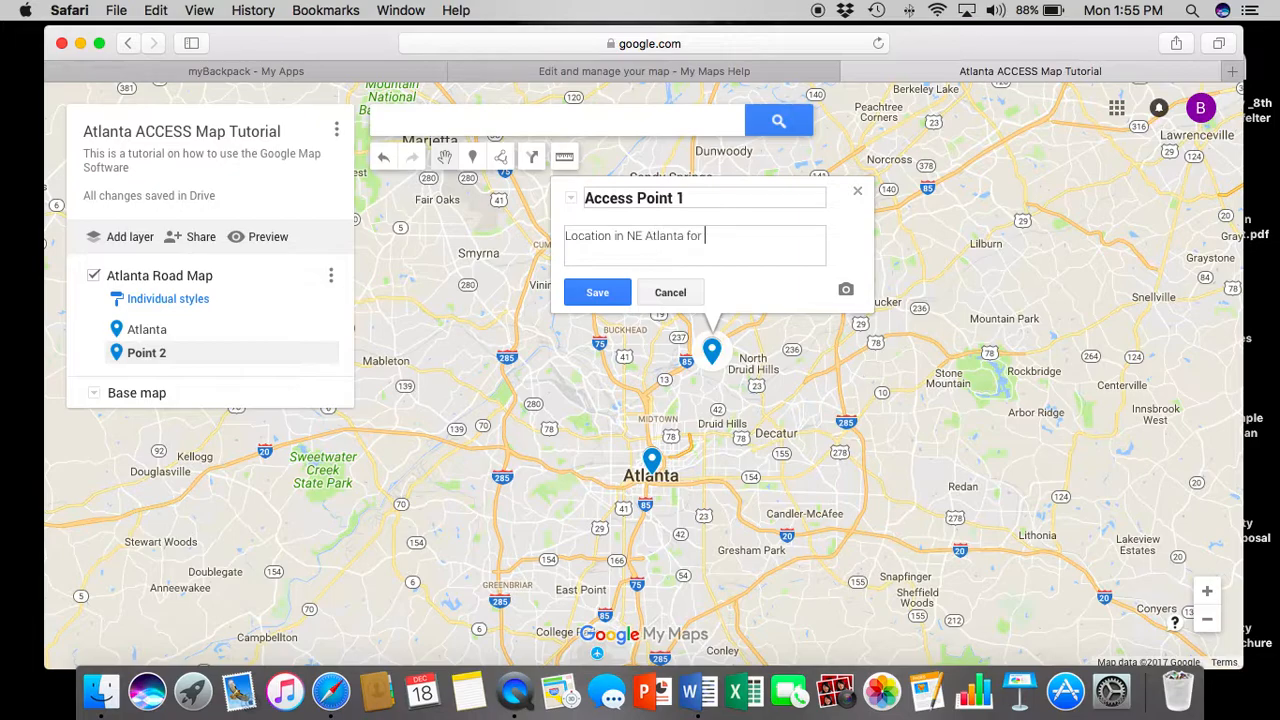
type("Bike Access")
left_click(597, 293)
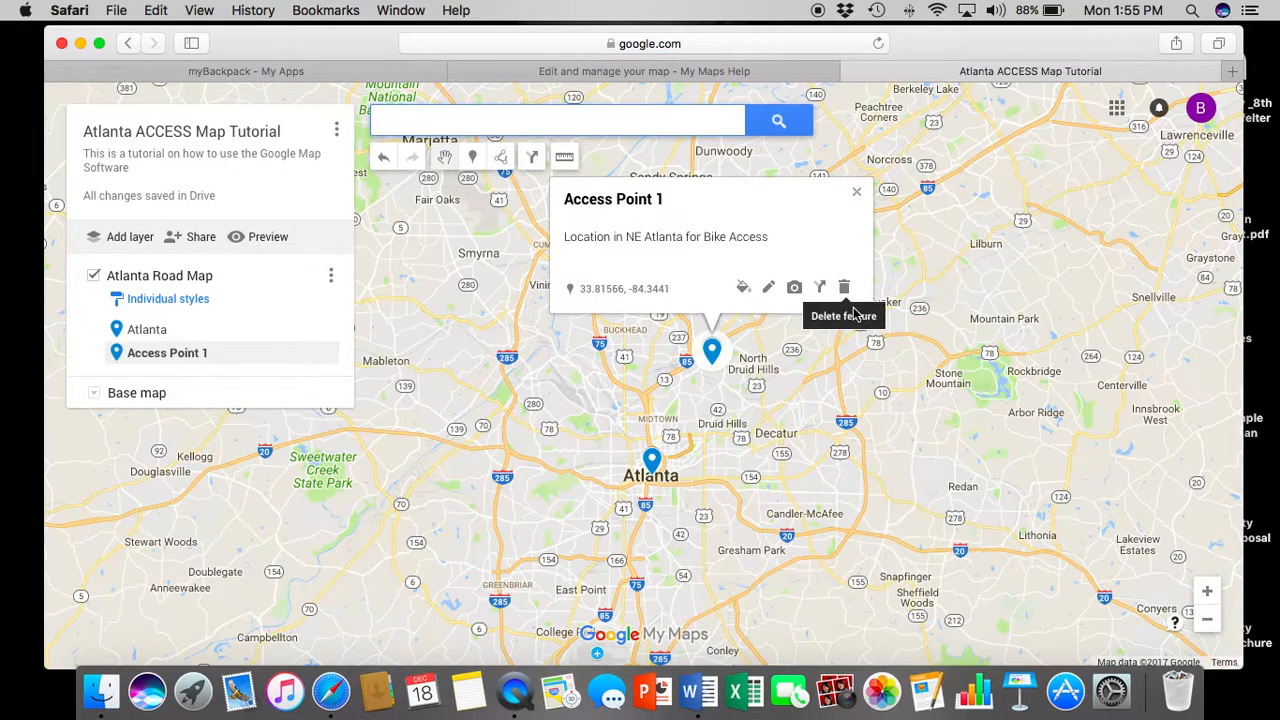
left_click(857, 196)
Step: Draw a closed six-point polygon over the Midtown area, from west of Midtown across to Access Point 1 and Druid Hills
left_click(500, 158)
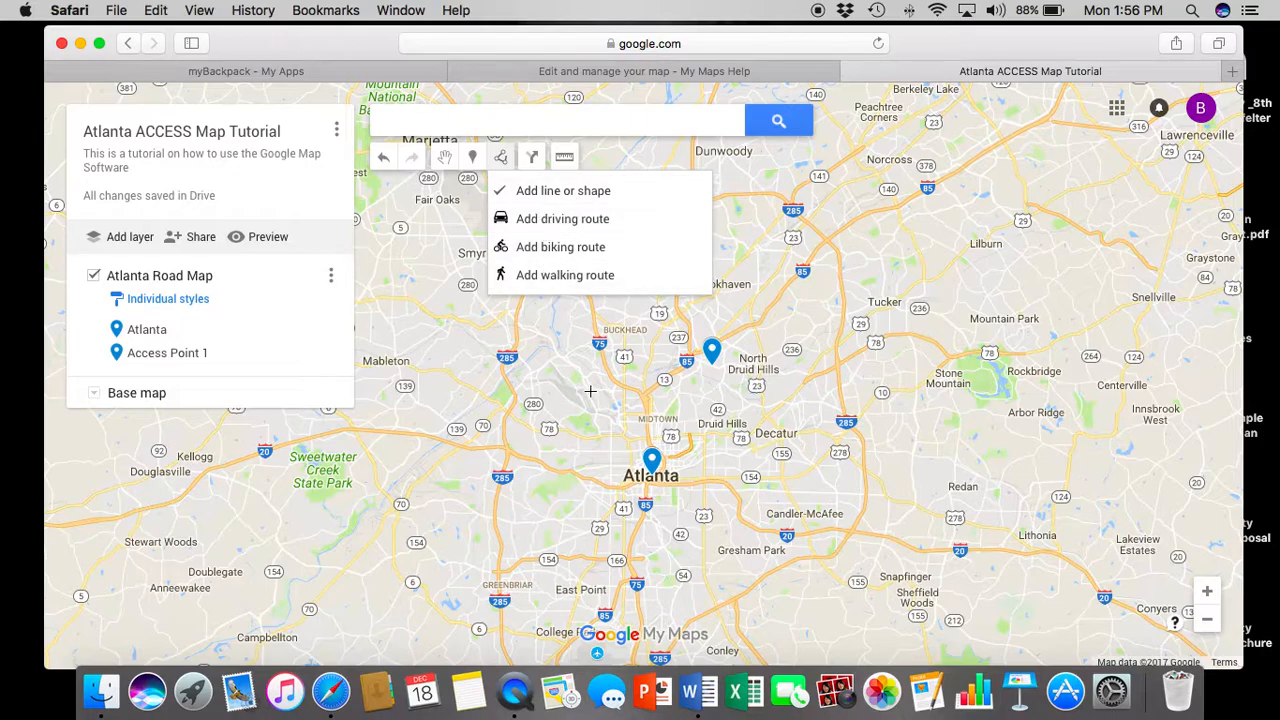
left_click(561, 380)
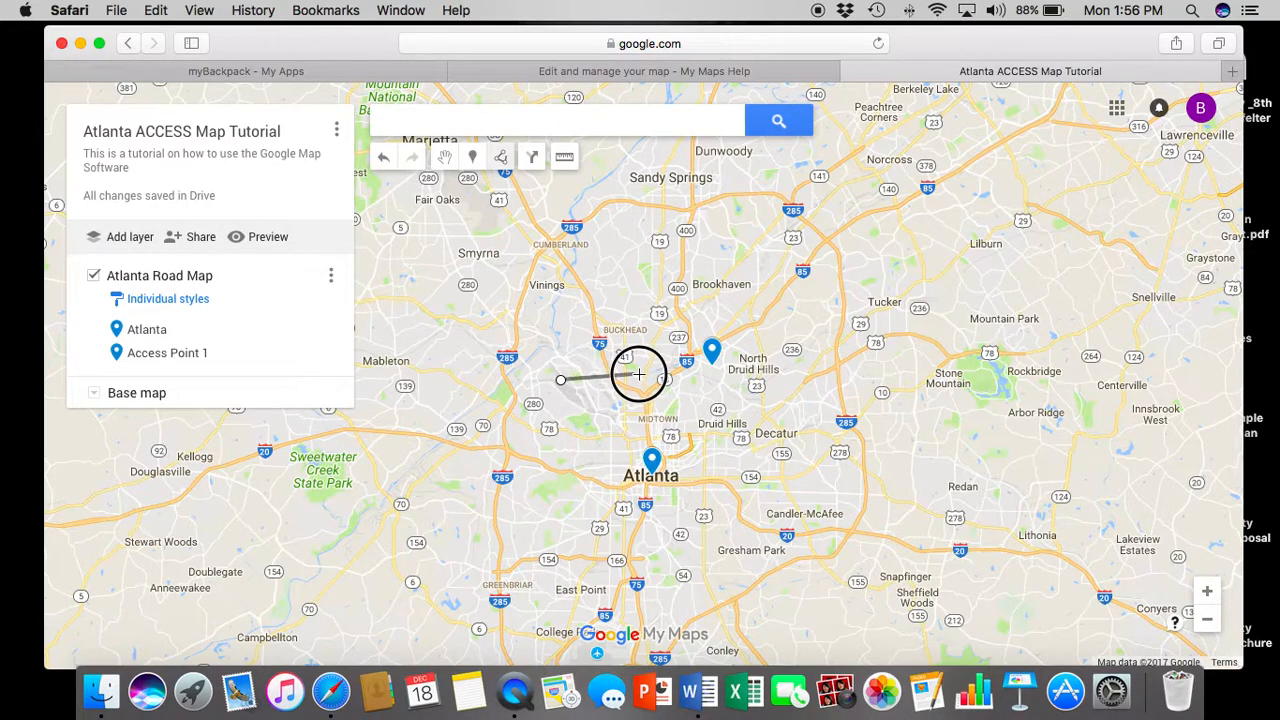
left_click(711, 366)
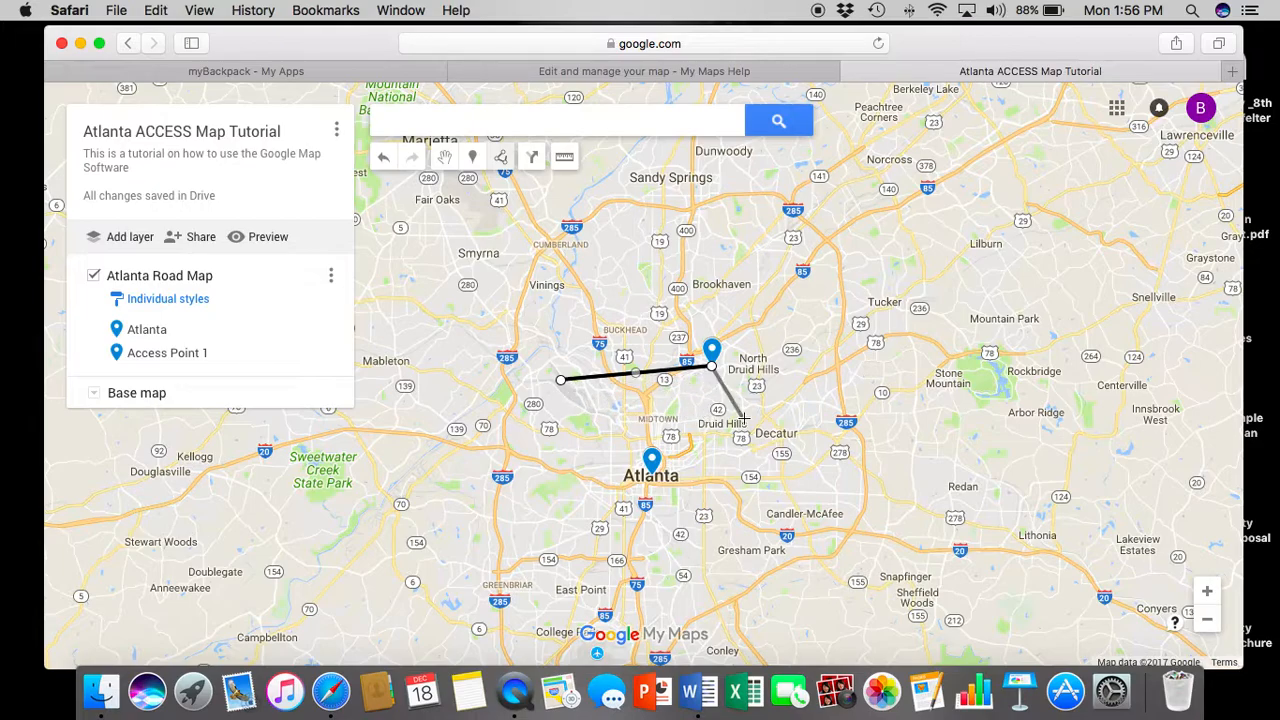
left_click(743, 419)
left_click_drag(743, 420, 664, 442)
left_click(620, 428)
left_click(560, 428)
left_click(560, 380)
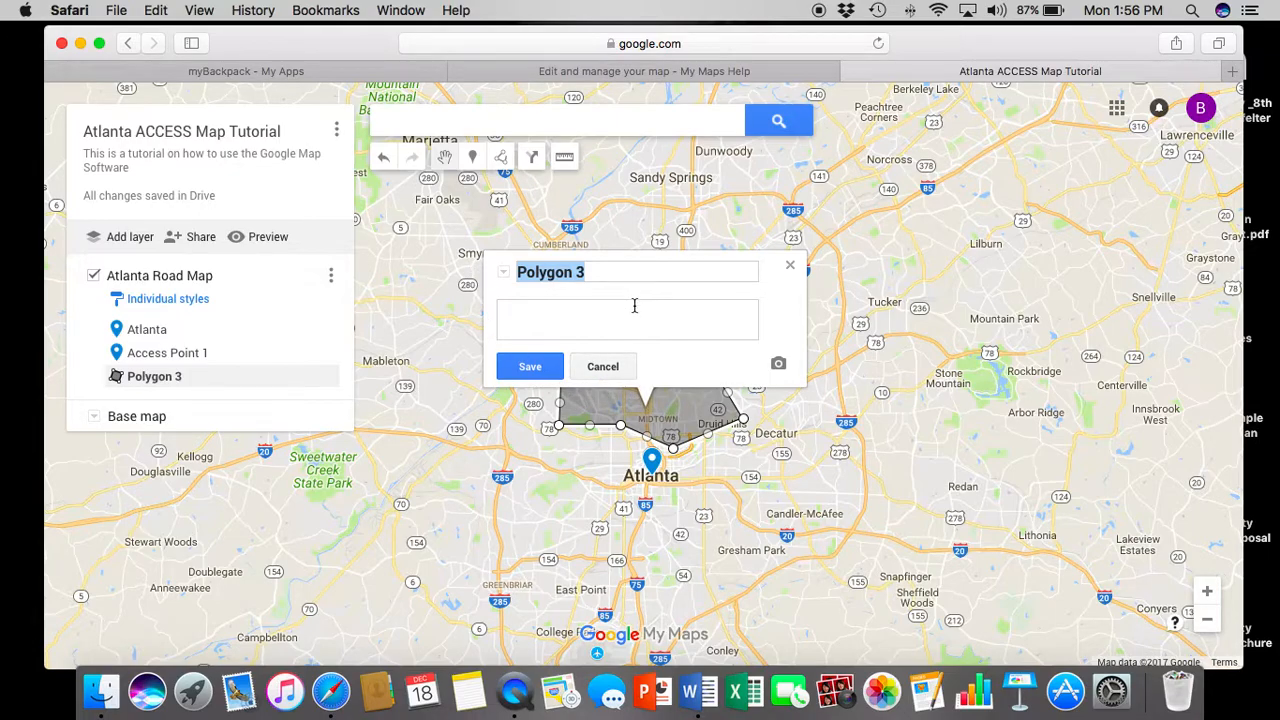
Step: Name the polygon "Merging of West Midtown and Midtown", save it without a description and close its details
type("Merging of ")
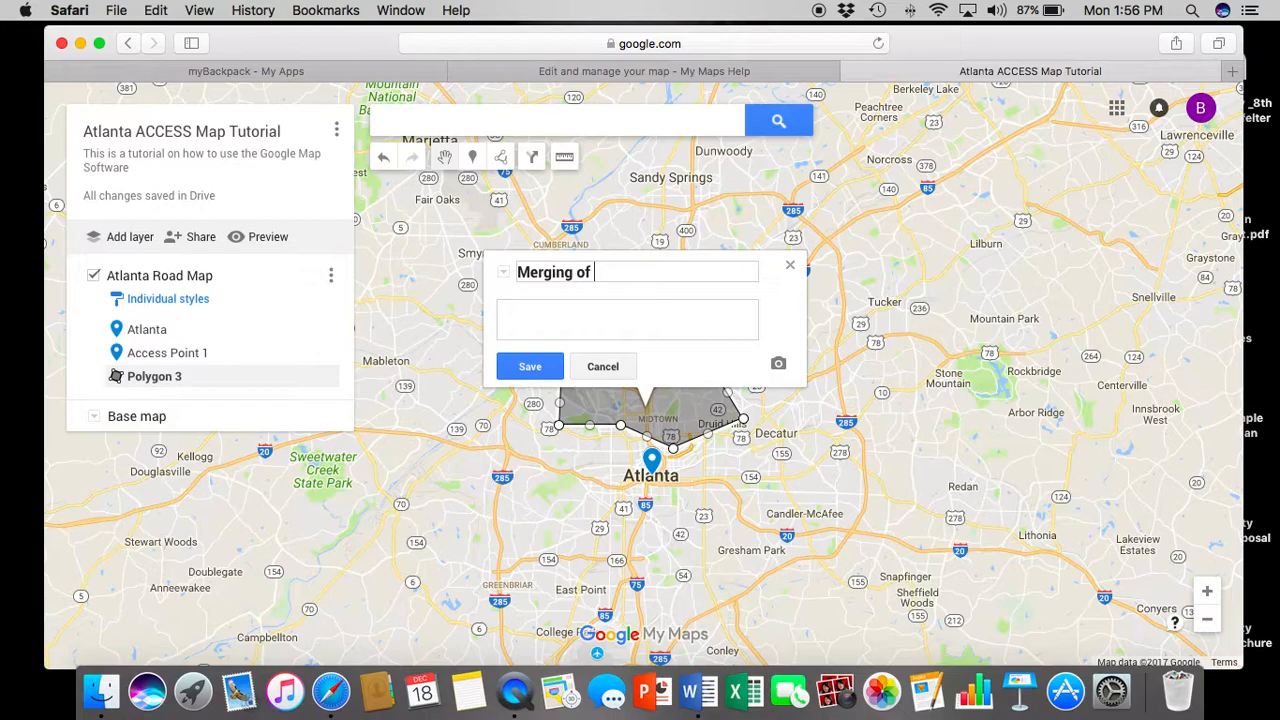
type("West Midtown an d Midtown")
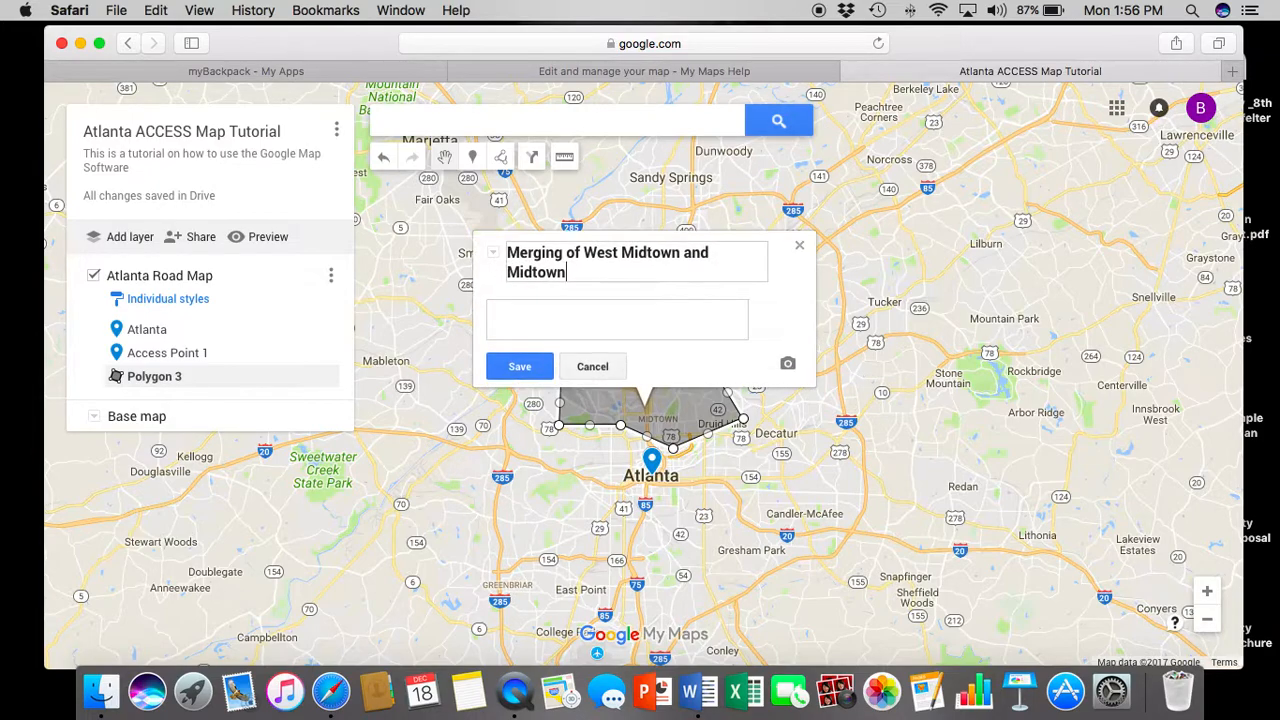
left_click(570, 306)
left_click(545, 367)
left_click(791, 266)
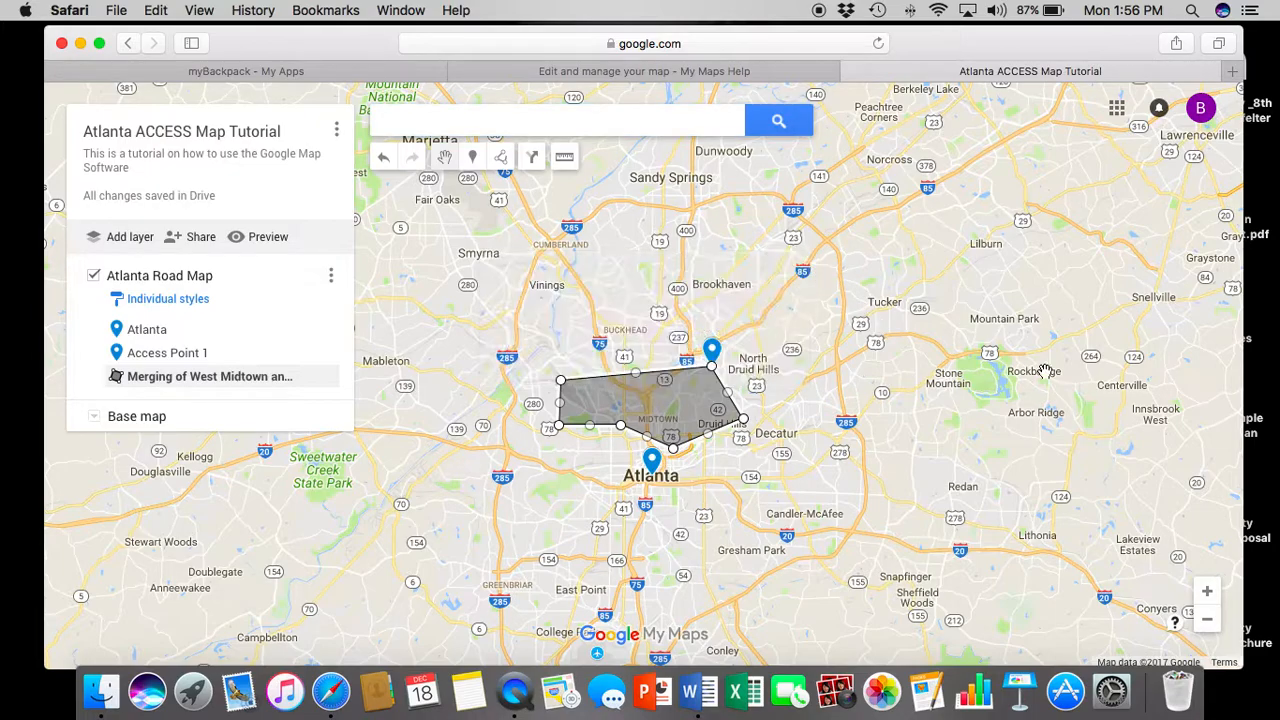
Step: Add a driving directions layer to the map, then delete that untitled layer
left_click(535, 163)
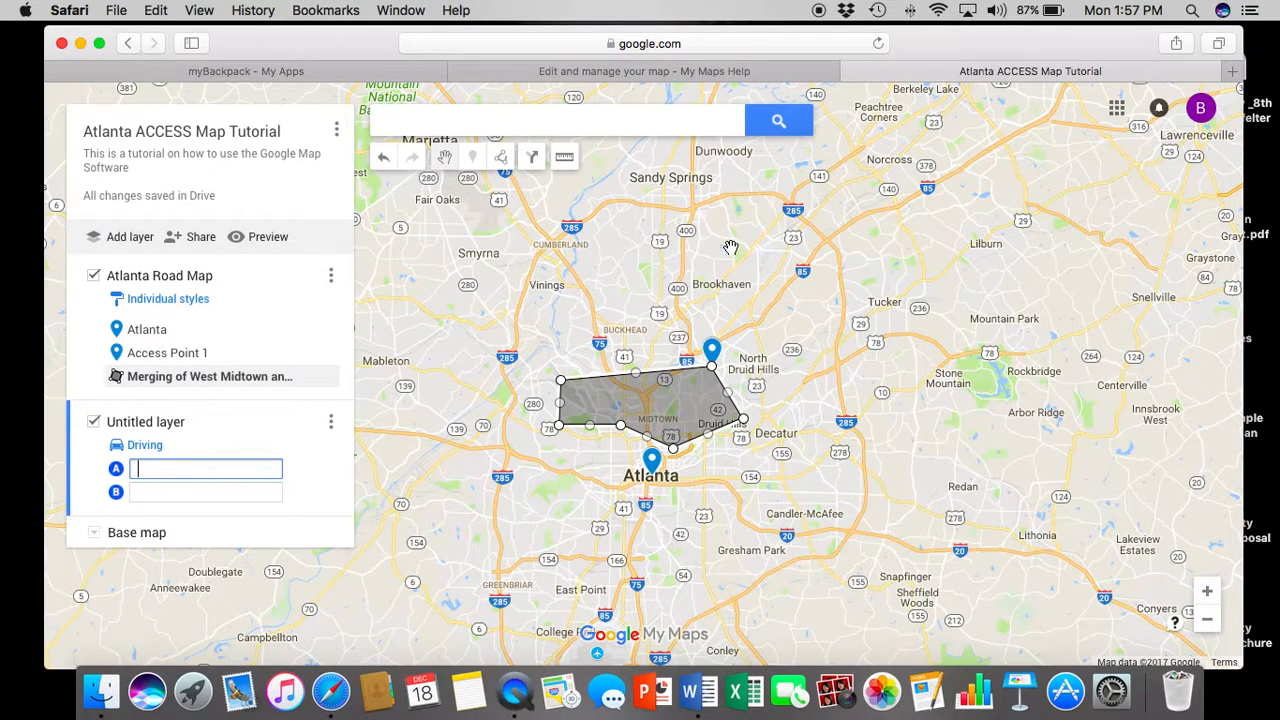
left_click(332, 423)
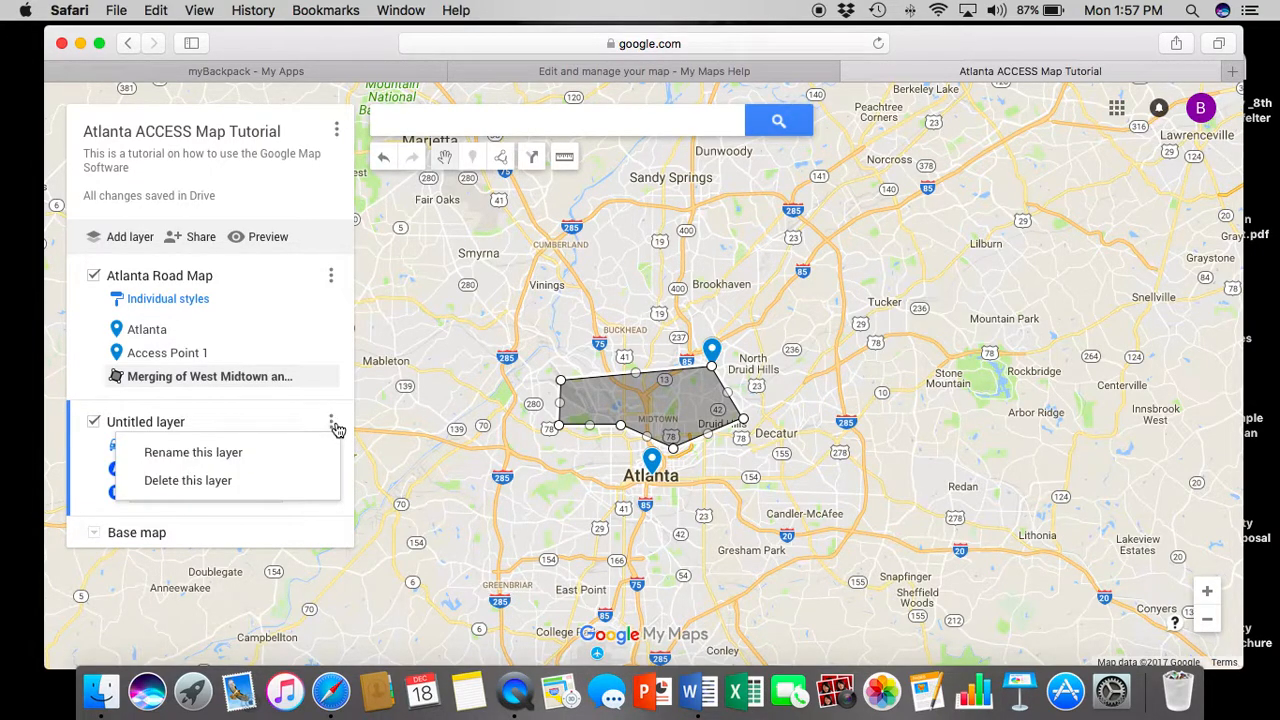
left_click(233, 480)
left_click(595, 418)
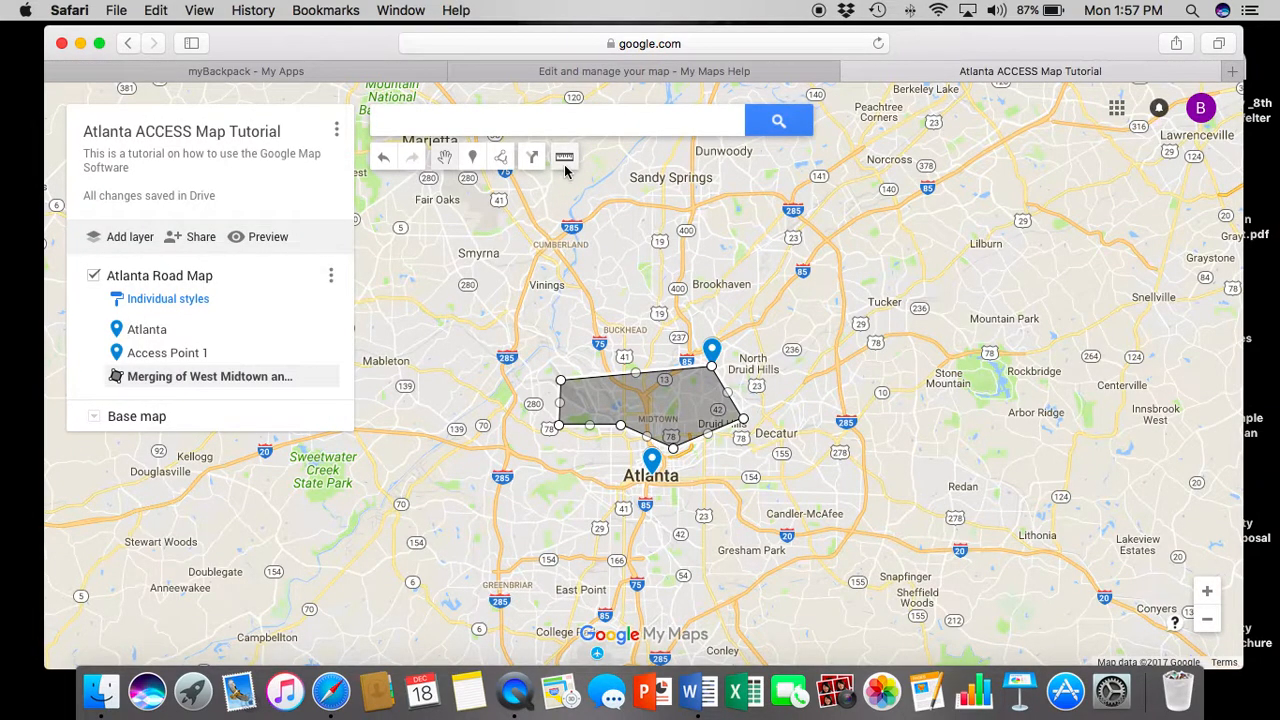
Step: Measure the distance from northwest of Buckhead east along a straight line and up to Brookhaven
left_click(564, 164)
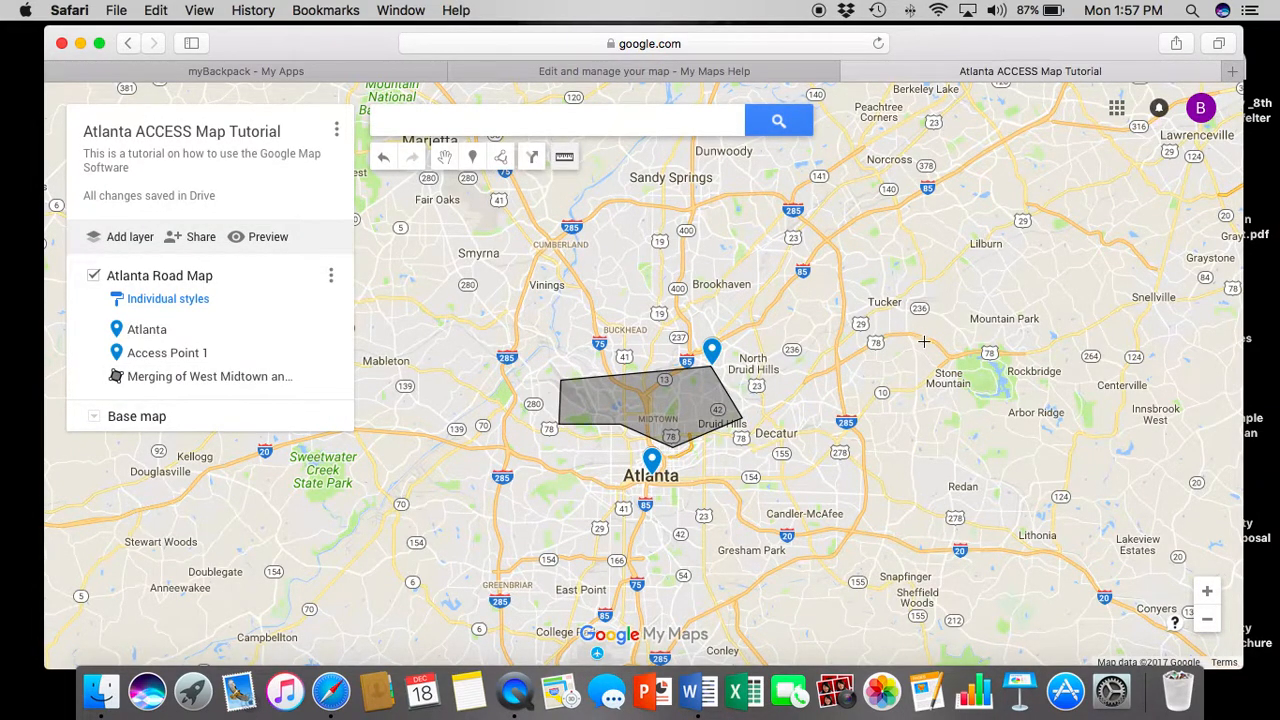
left_click_drag(594, 314, 734, 314)
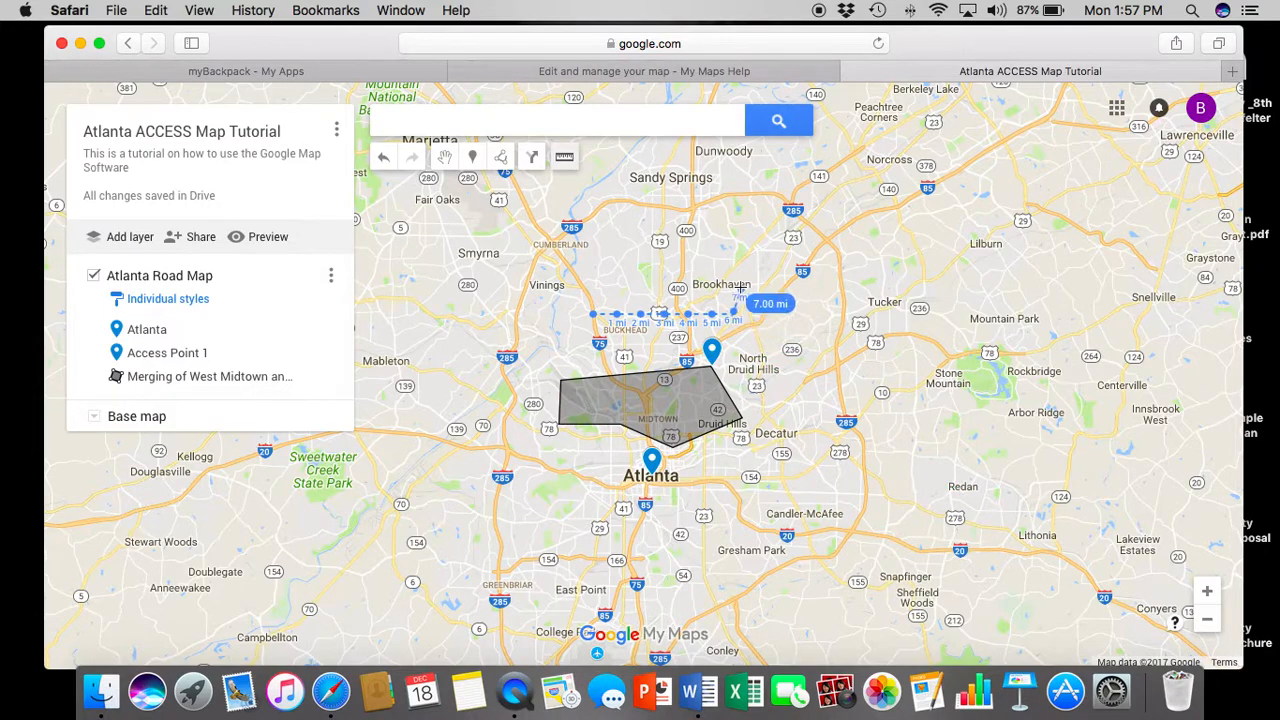
double_click(740, 287)
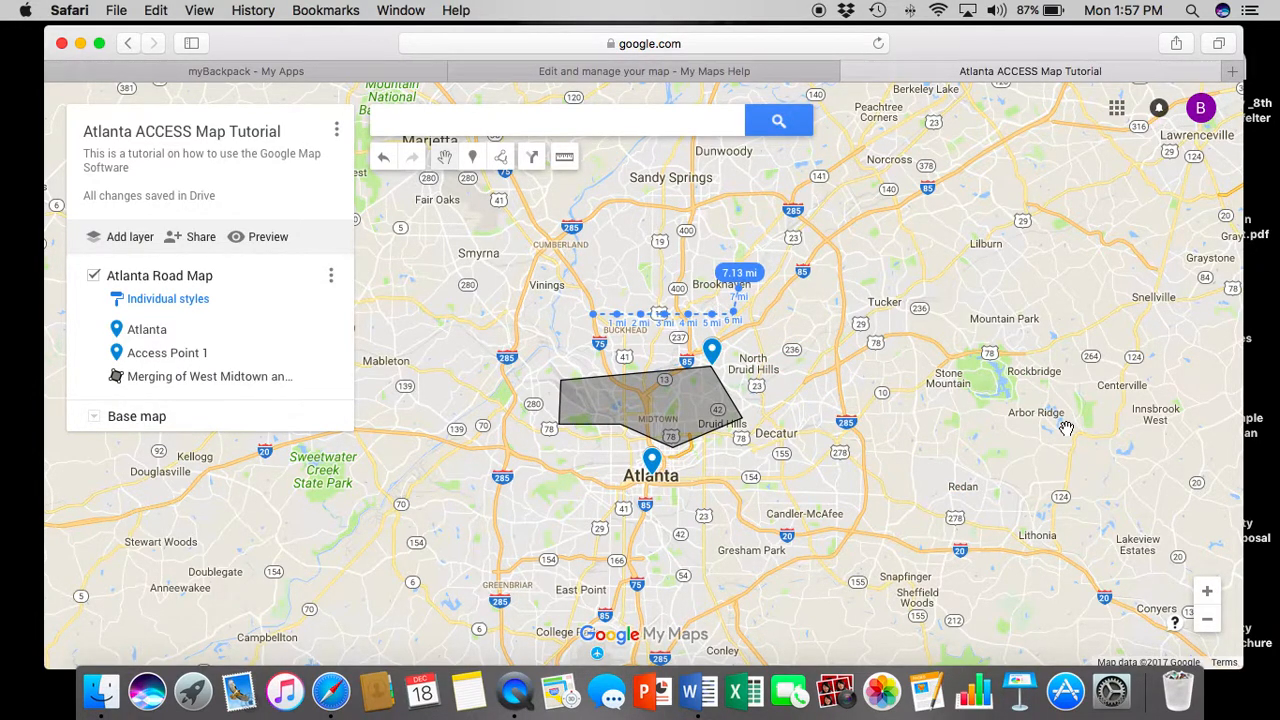
Step: Undo the polygon, Access Point 1 marker, layer name and map title edits, and clear the distance measurement
left_click(386, 162)
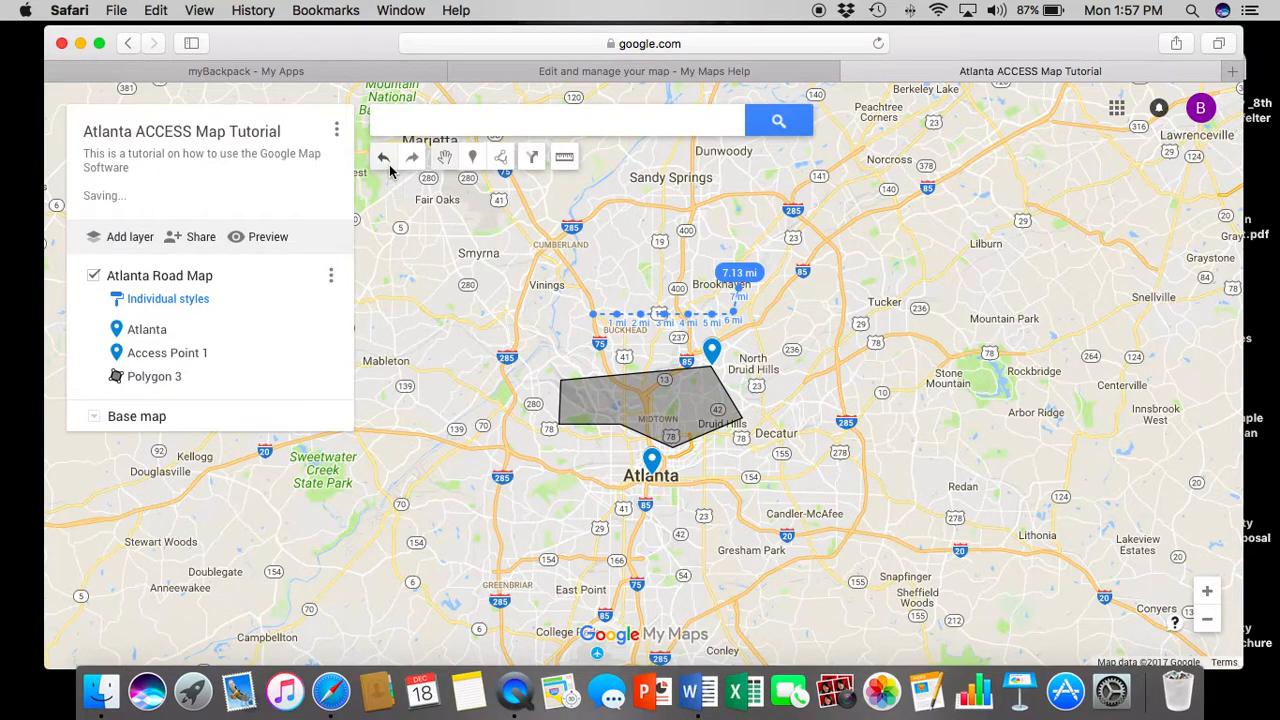
left_click(385, 160)
left_click(384, 160)
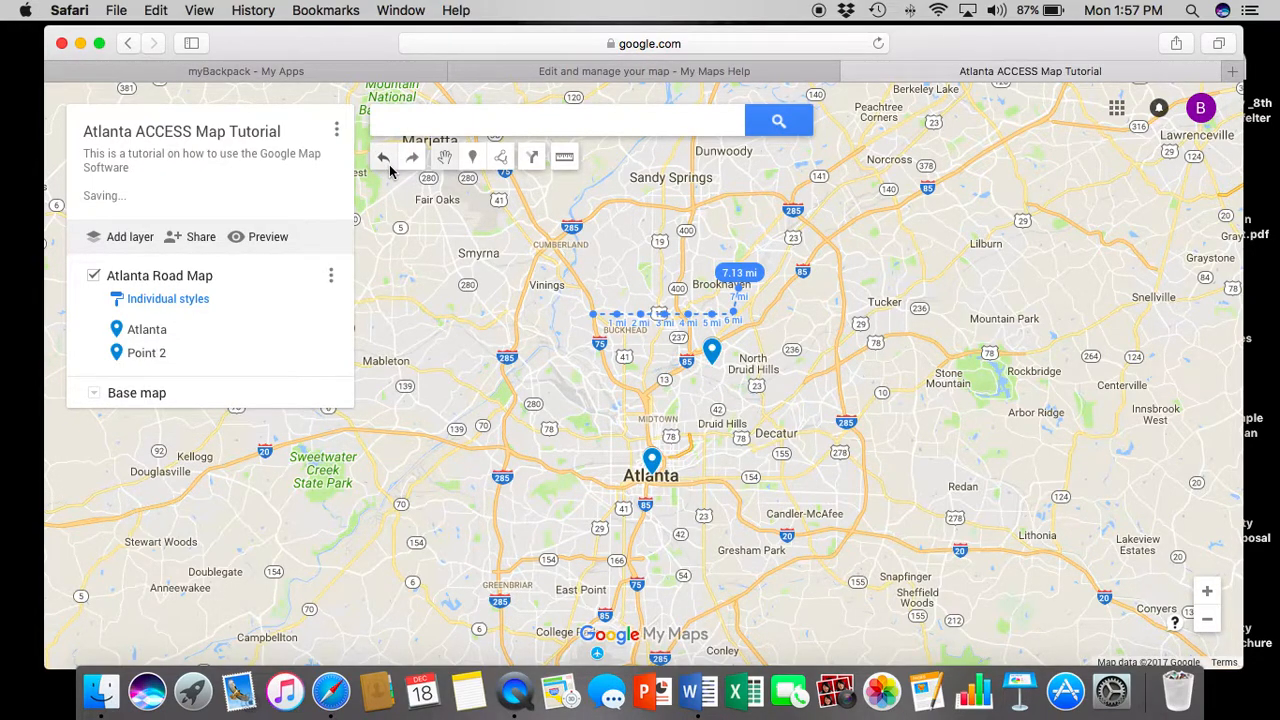
left_click(384, 160)
left_click(384, 160)
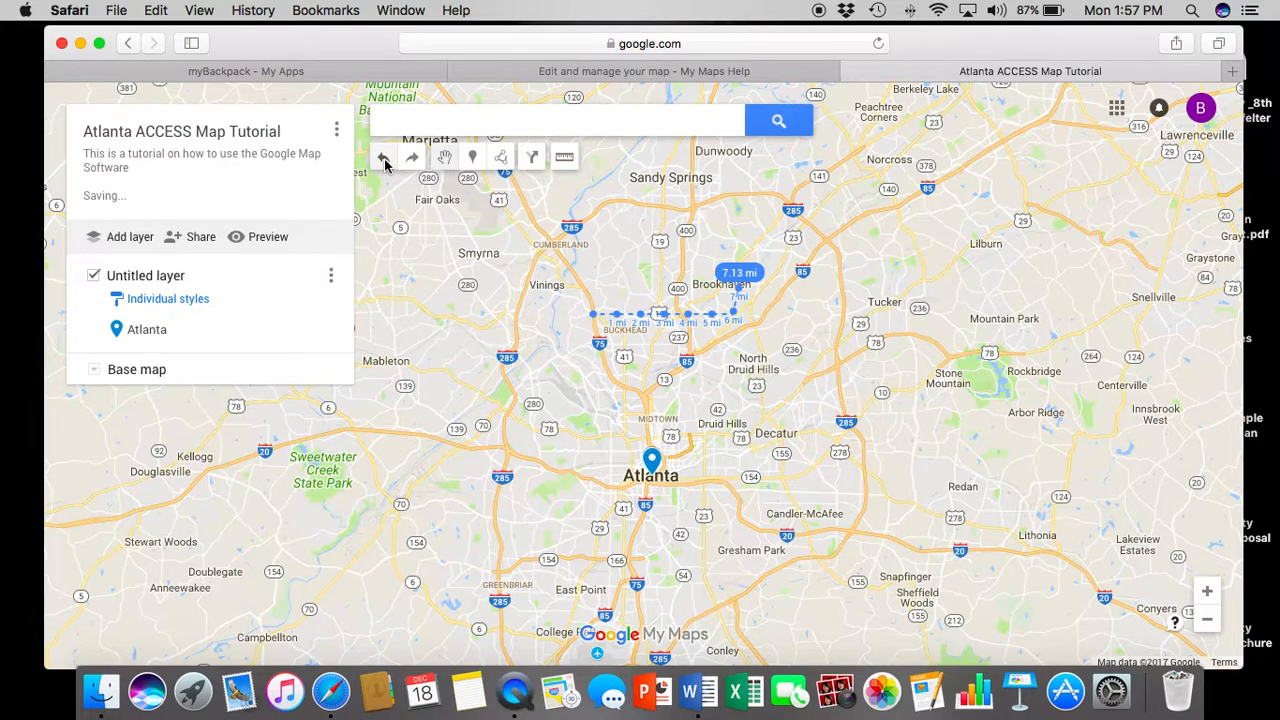
left_click(384, 160)
left_click(734, 271)
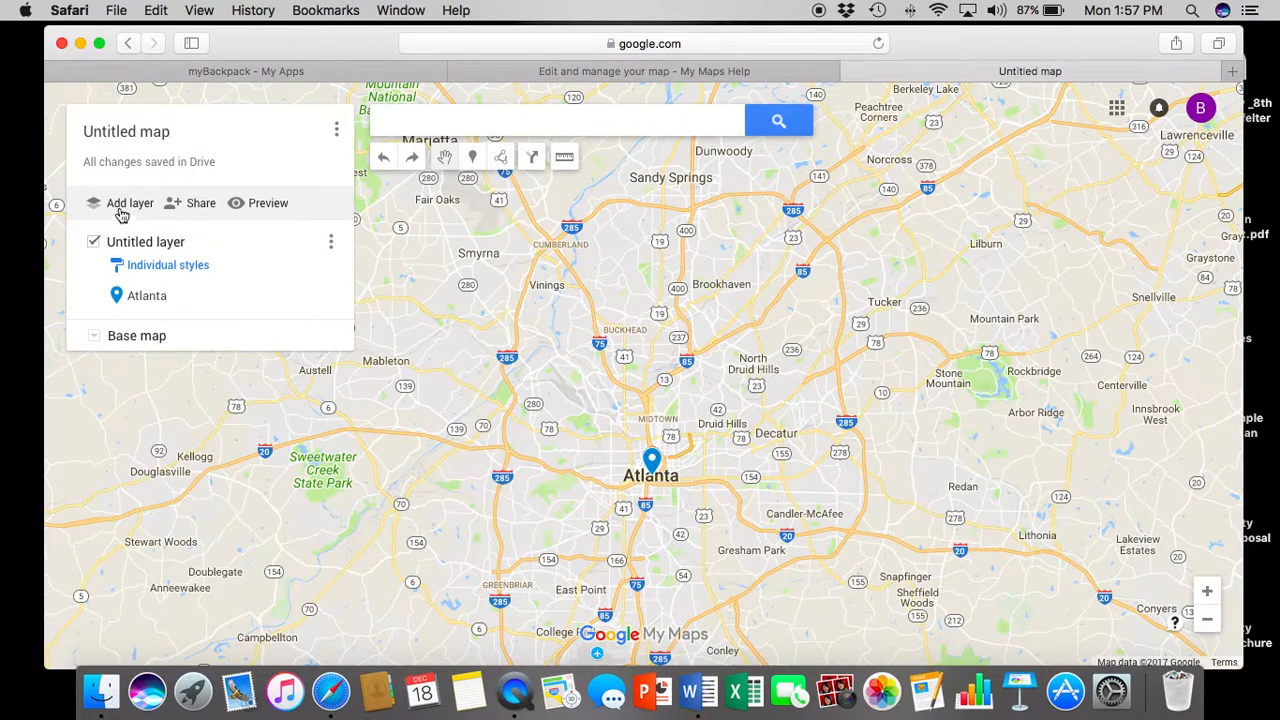
Step: Title the map "Atlanta ACCESS Tutorial Map" and save it without a description
scroll(505, 227, "up", 5)
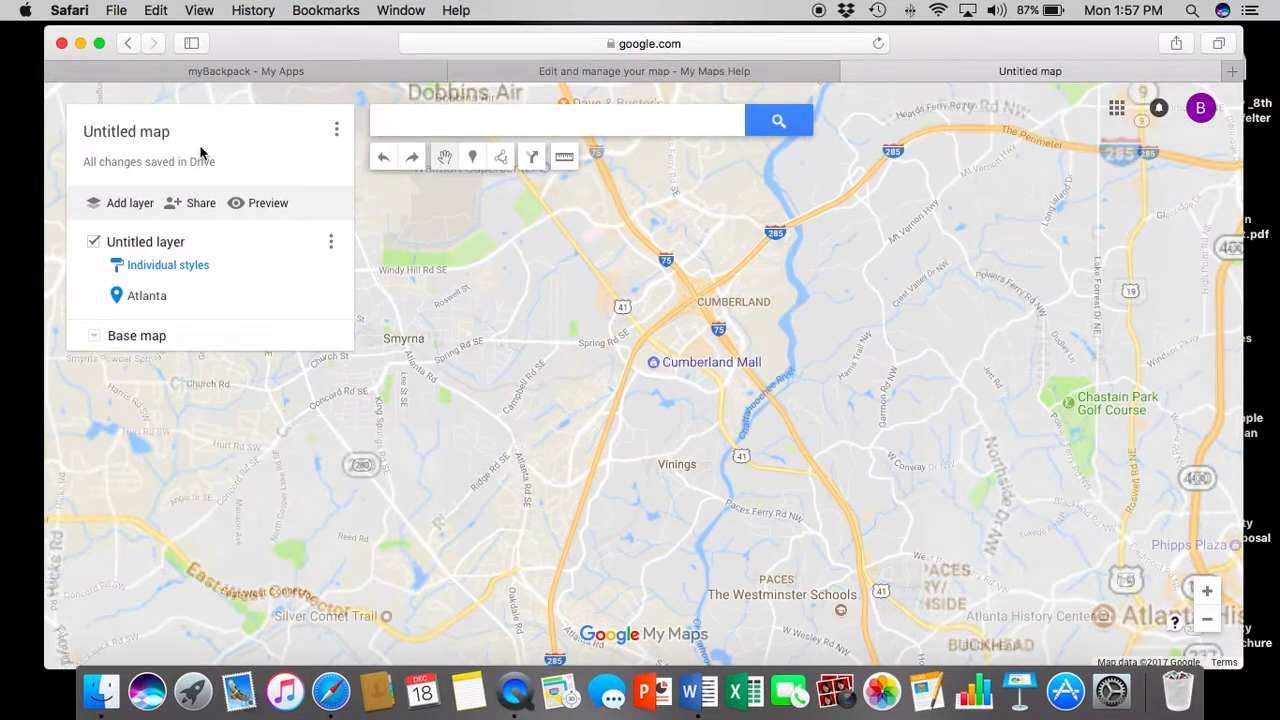
left_click(150, 132)
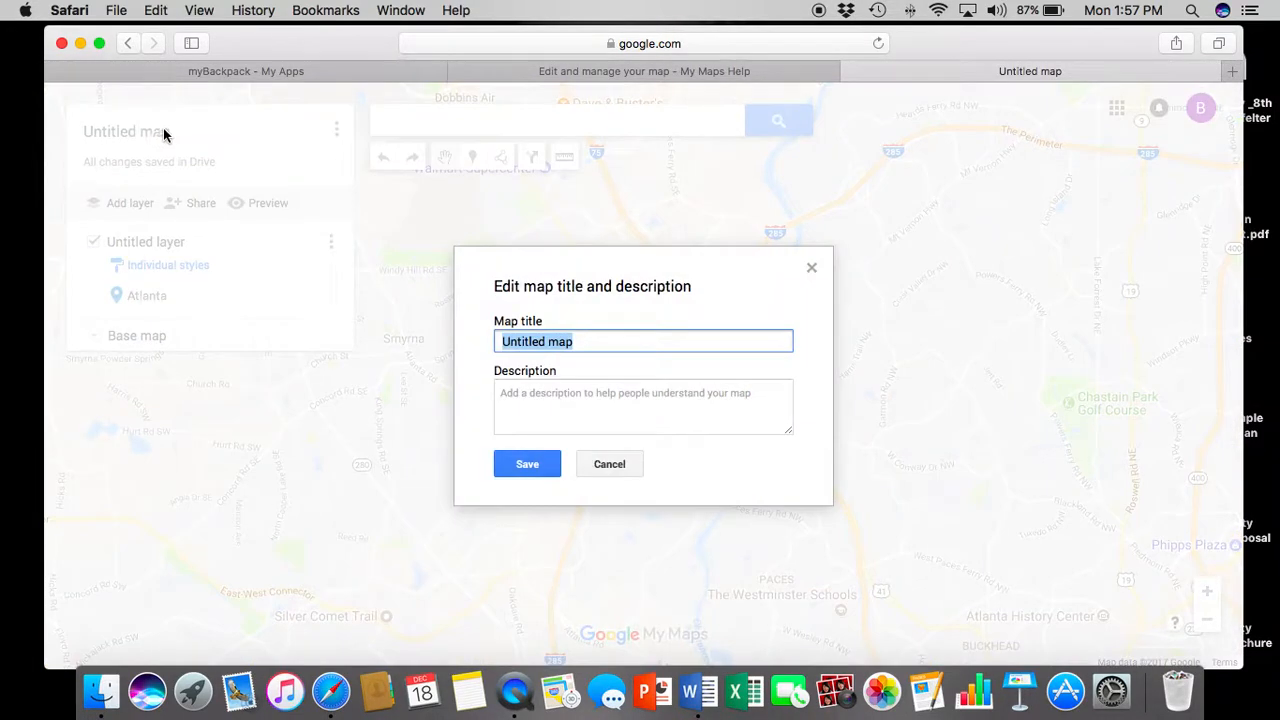
type("Atlanta")
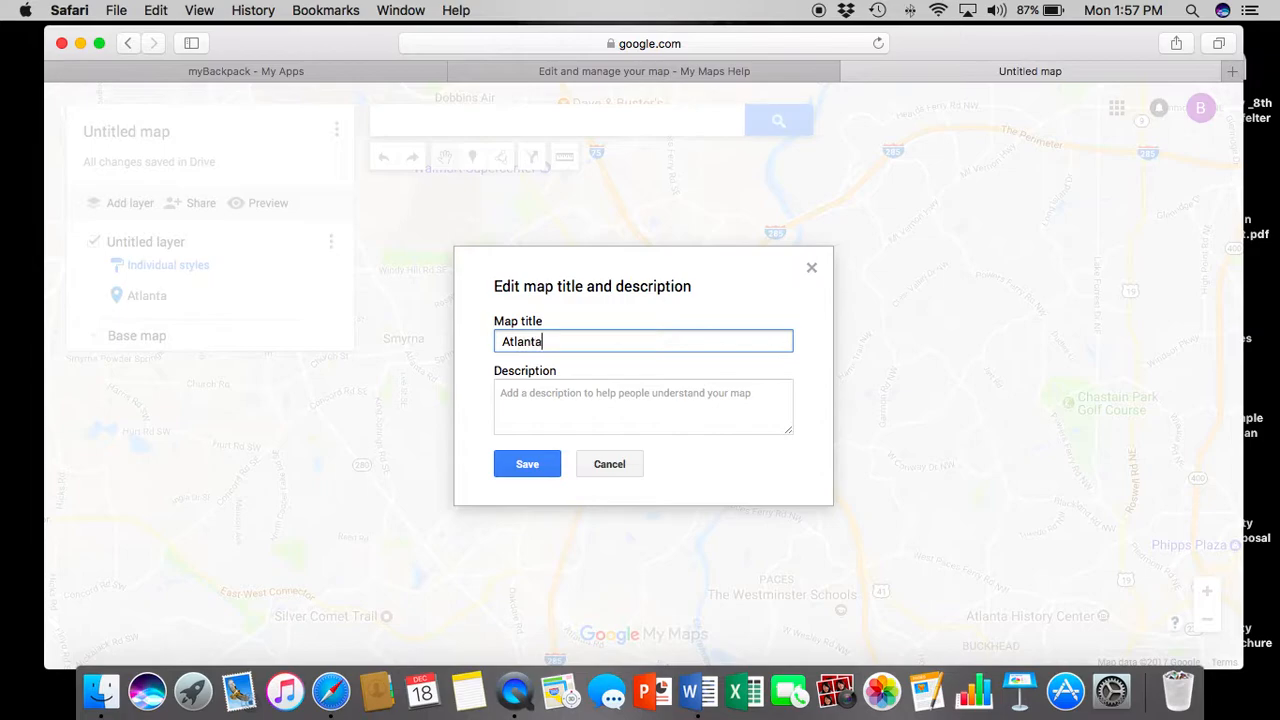
type(" ACCESS Tutorial Map")
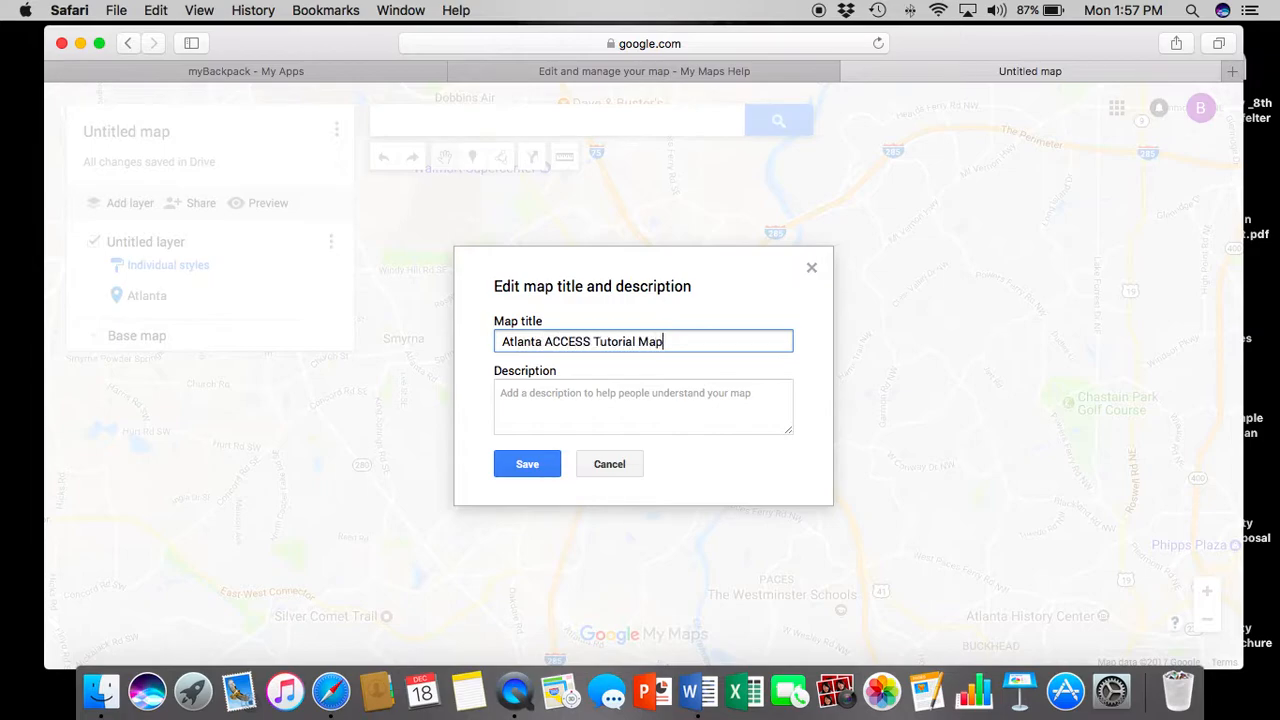
left_click(520, 464)
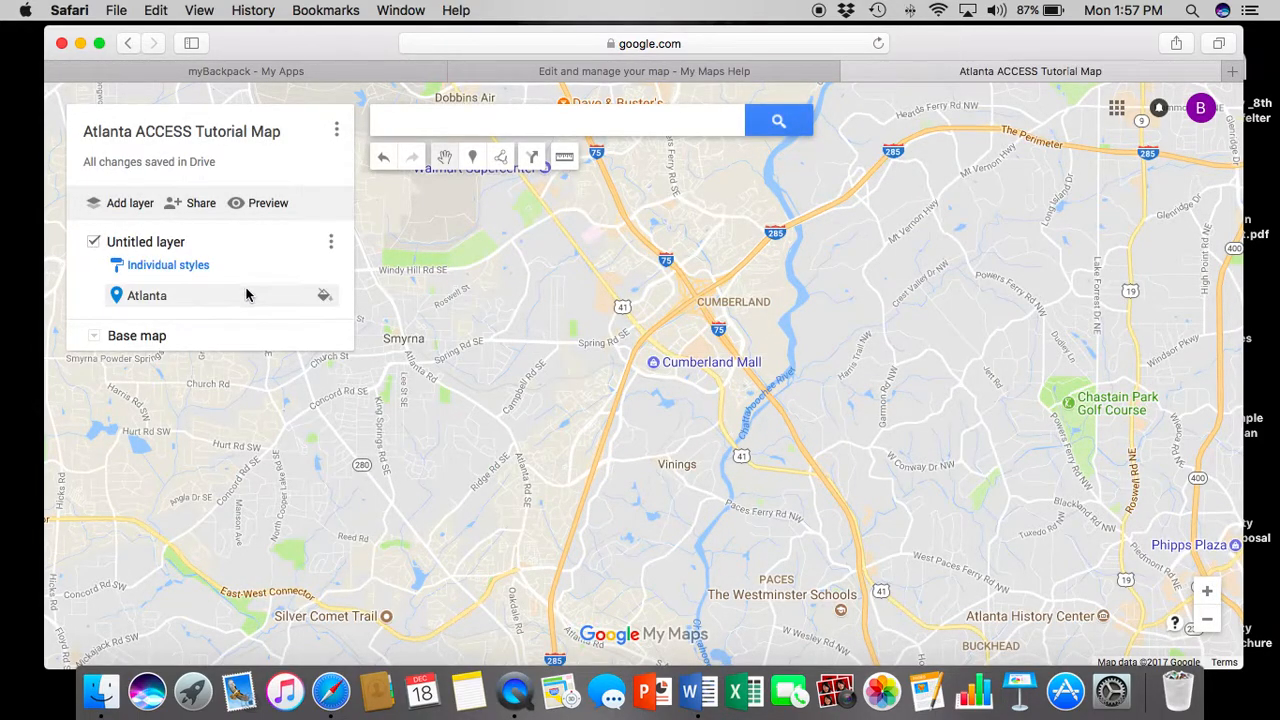
Step: Rename the untitled layer as "Light Rail Map" and save the name
left_click(176, 244)
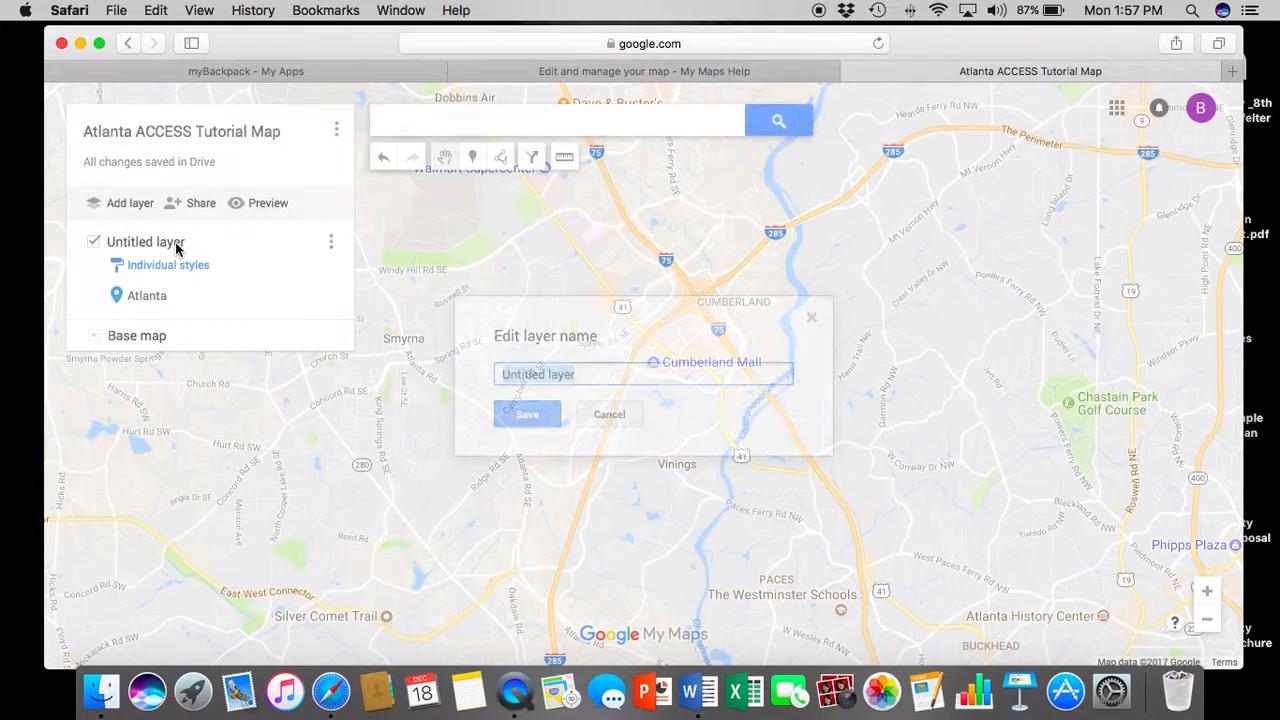
type("R")
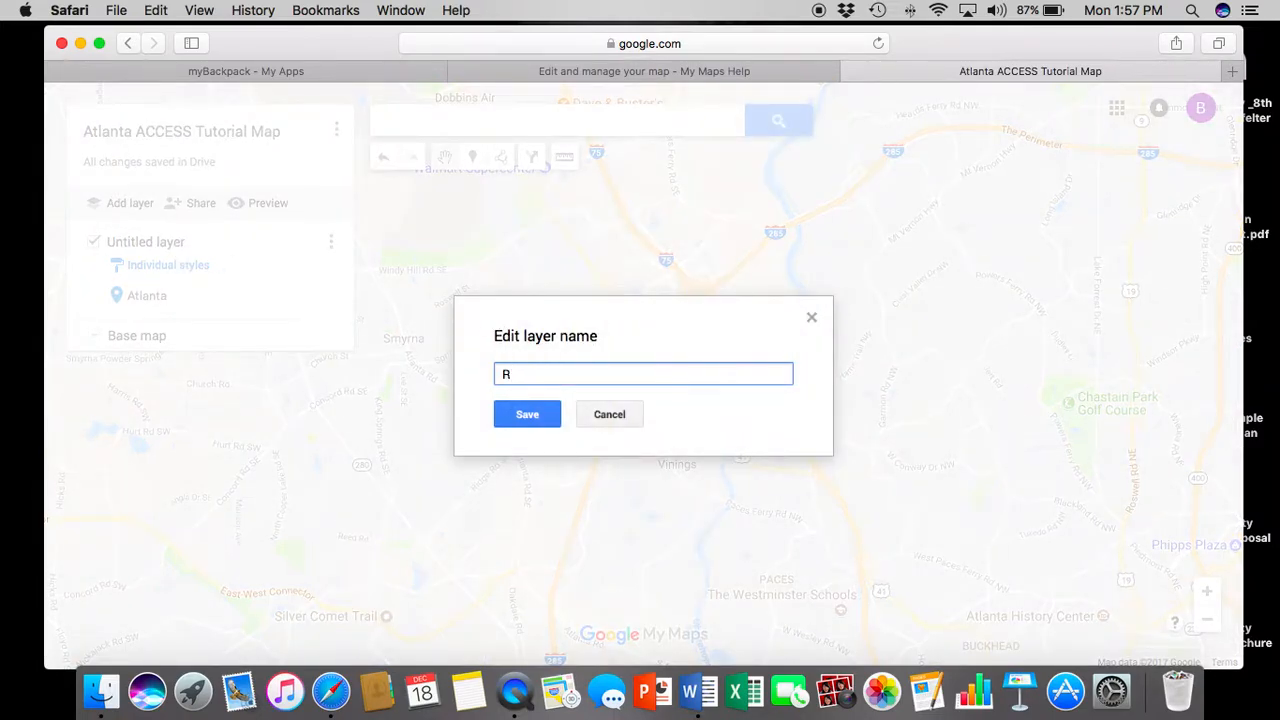
key("BackSpace")
type("Light")
type("Map")
left_click(530, 417)
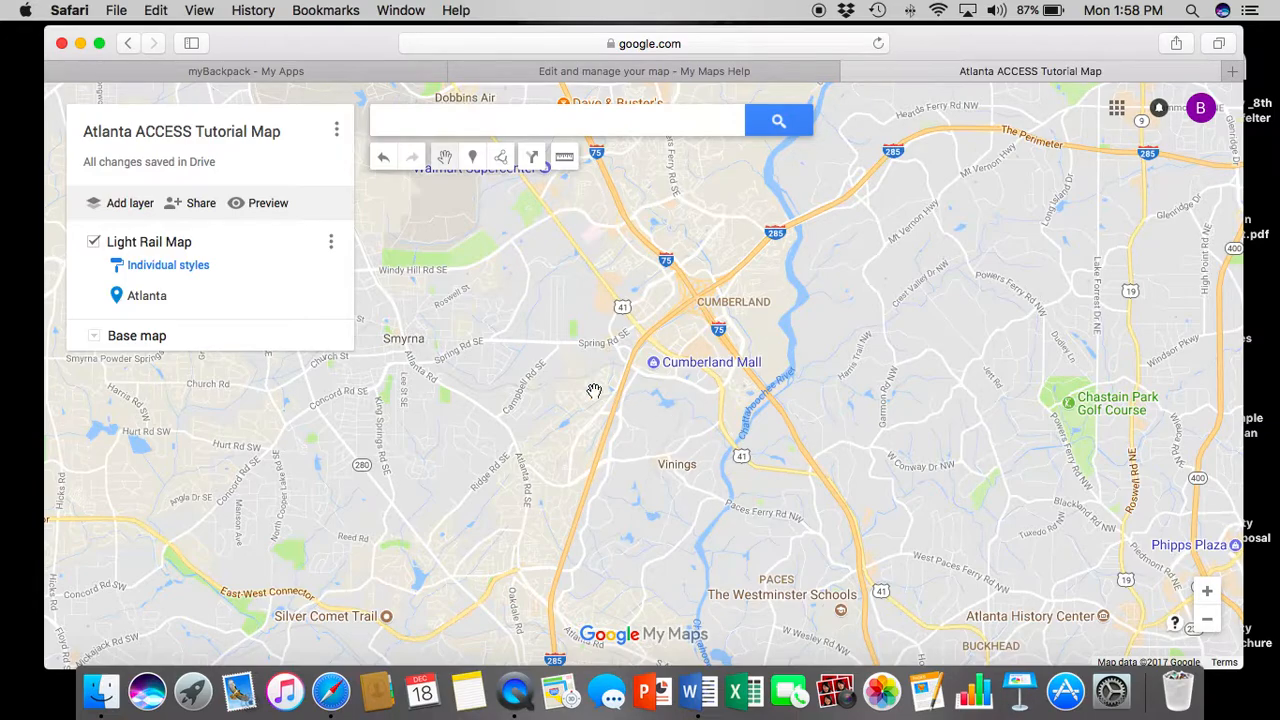
Step: Place a marker at North Druid Hills, northeast of Atlanta
left_click_drag(971, 491, 700, 365)
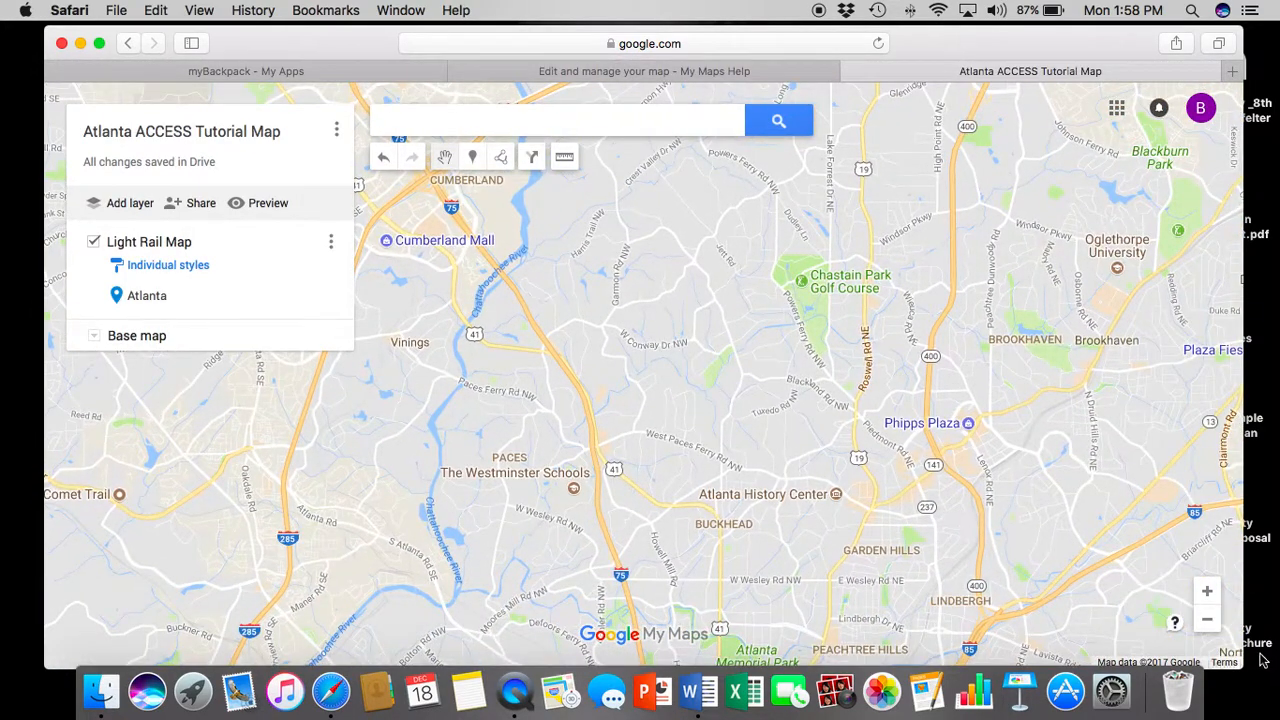
left_click(1207, 622)
left_click(1207, 622)
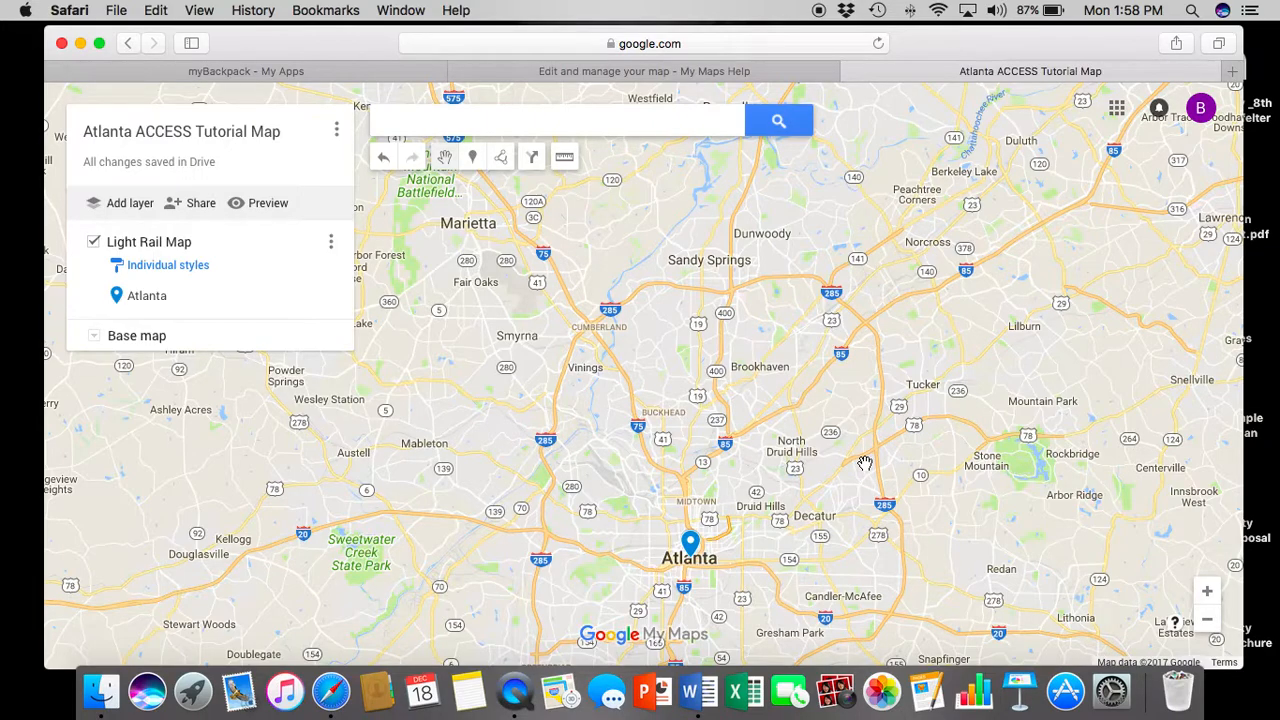
left_click_drag(767, 474, 772, 381)
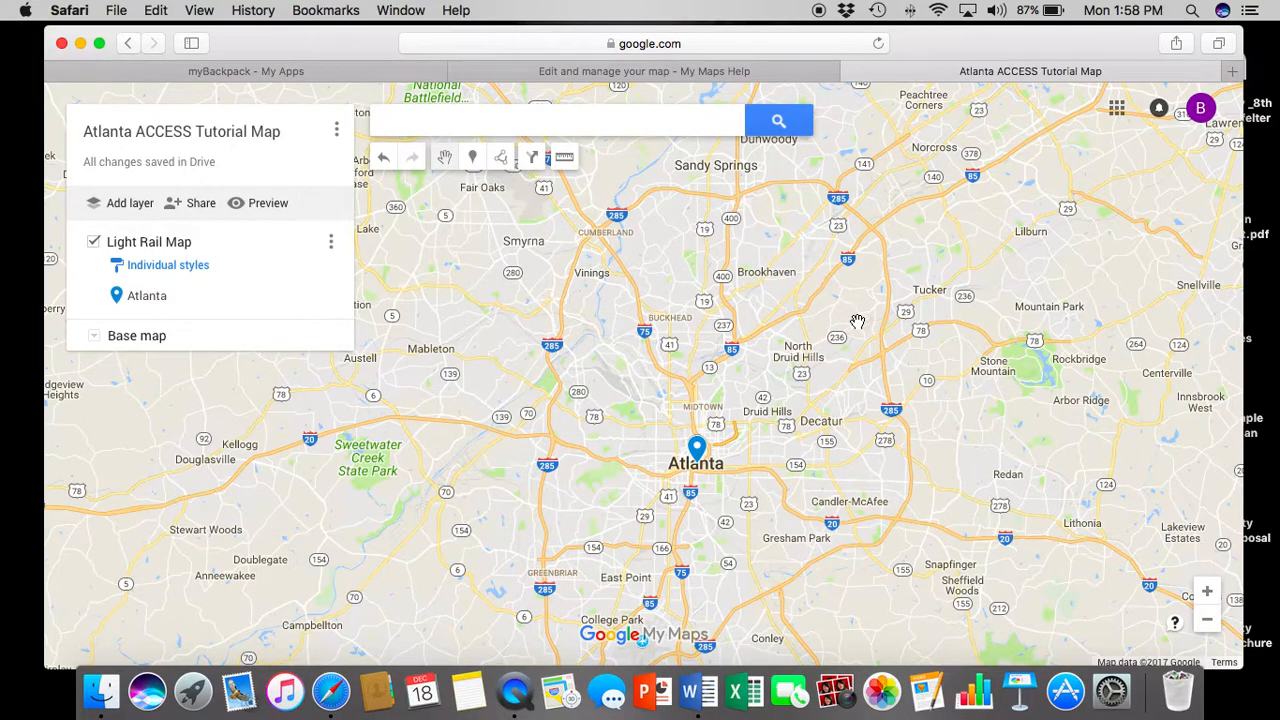
left_click(502, 160)
scroll(881, 311, "down", 2)
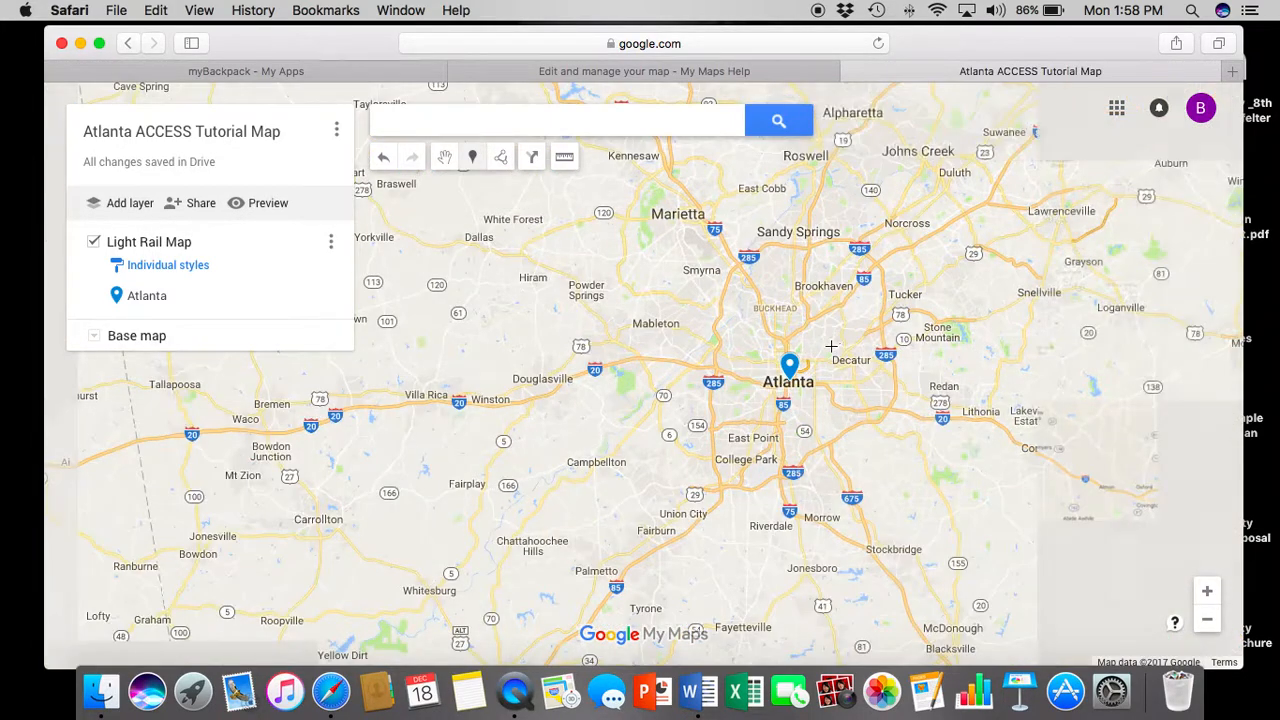
scroll(845, 333, "up", 3)
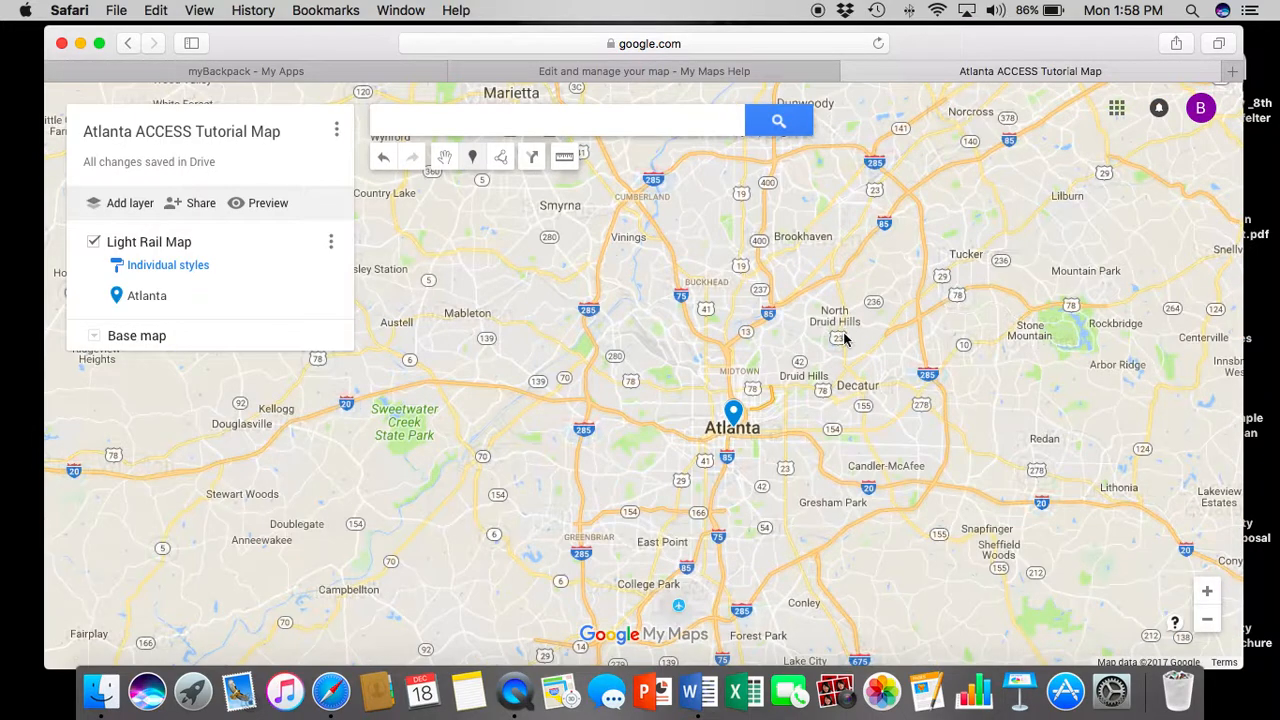
left_click(843, 321)
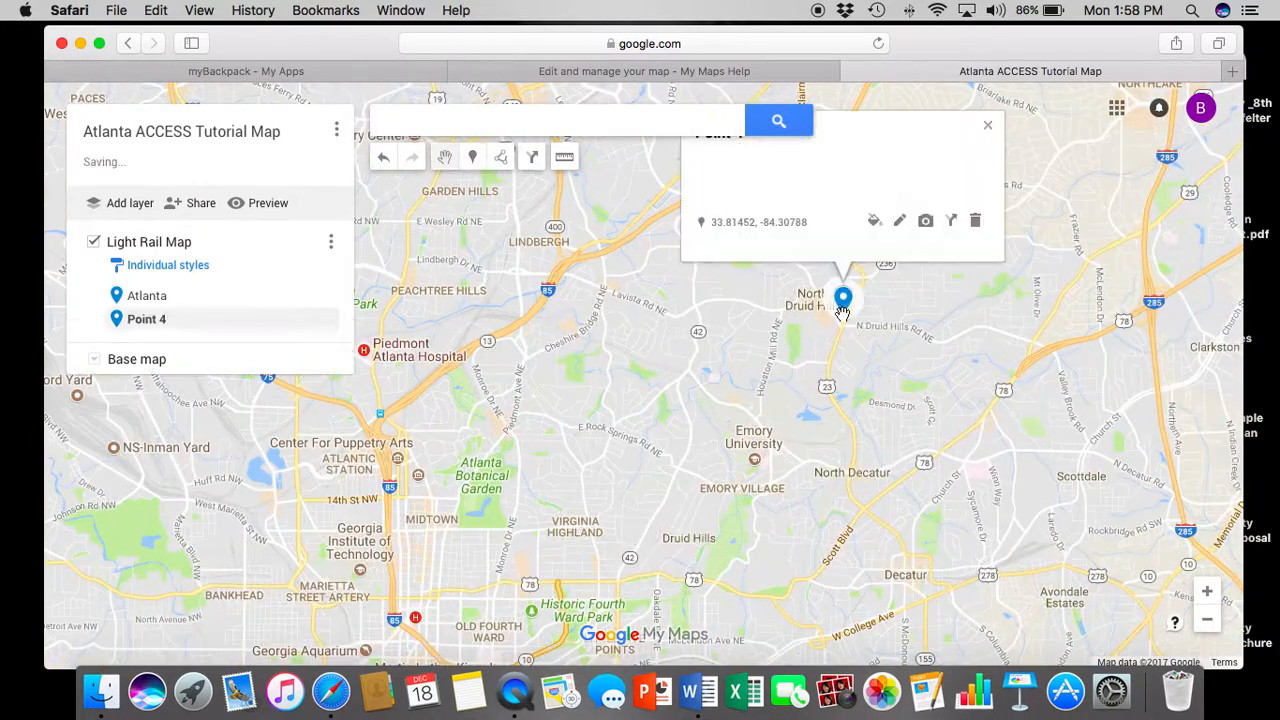
Step: Name the new marker "Marta Line", save it without a description and close its details
scroll(843, 290, "down", 2)
type("Marta Line")
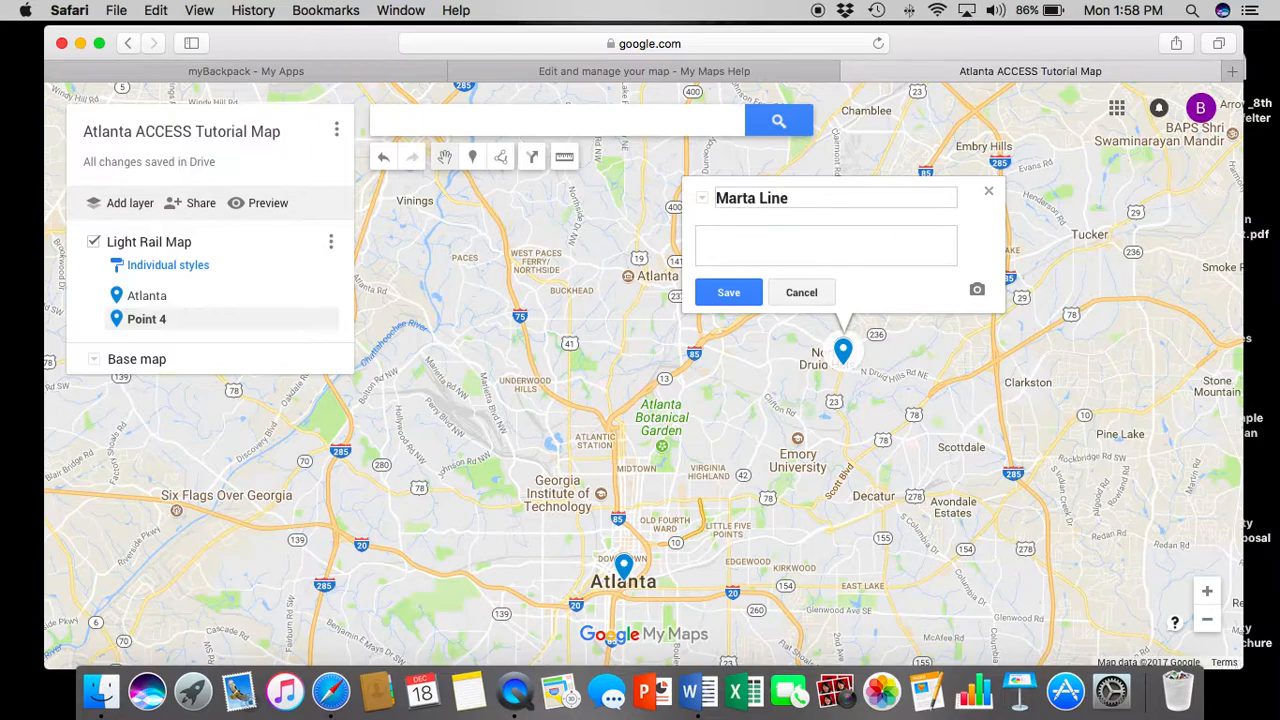
left_click(742, 284)
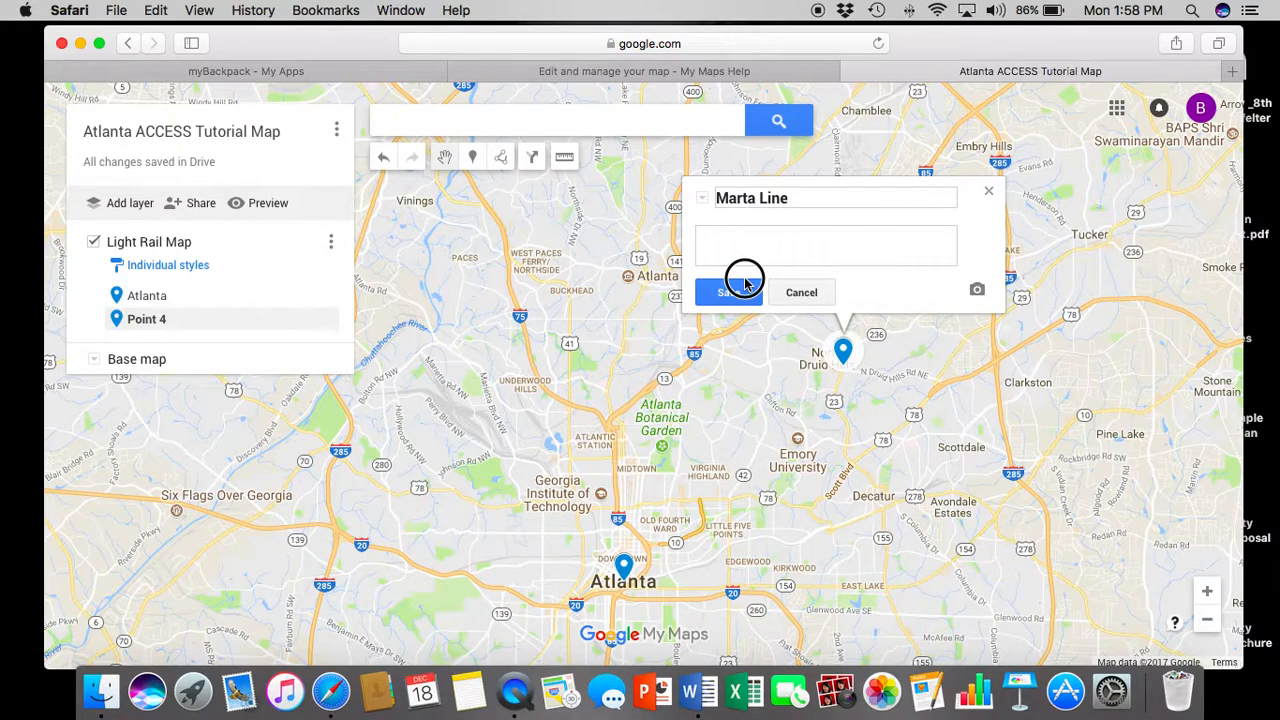
left_click(989, 195)
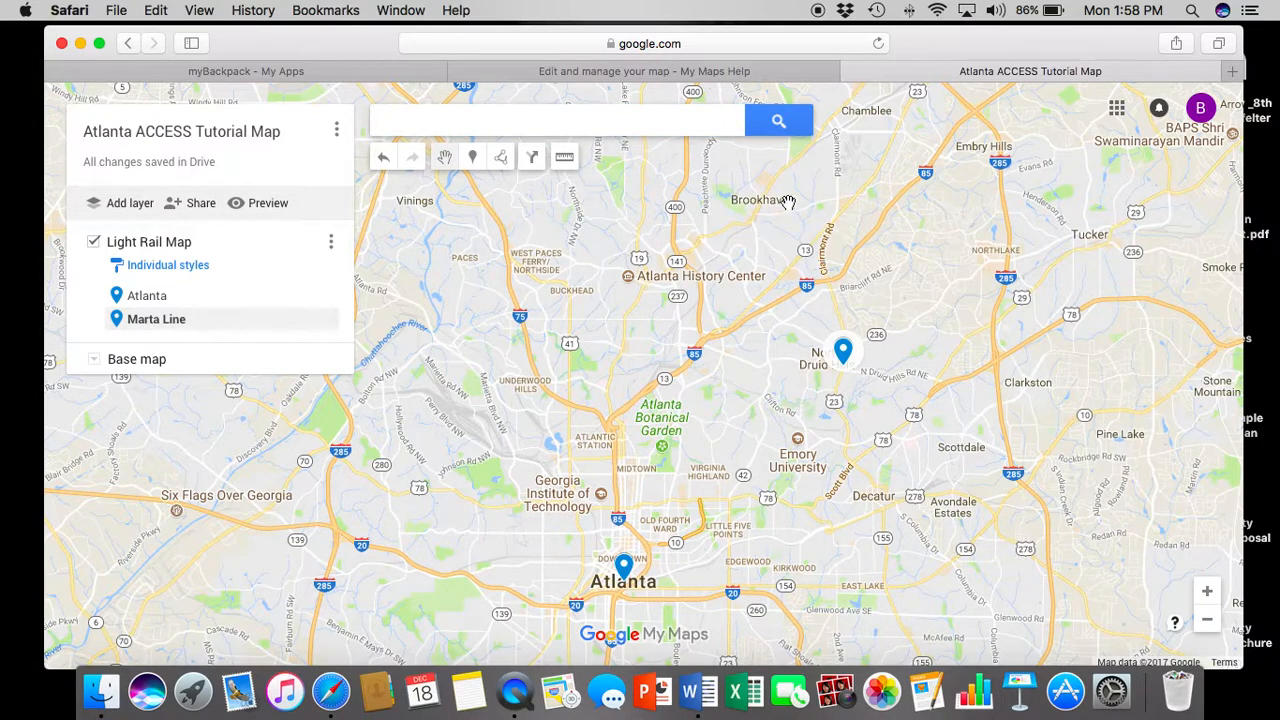
Step: Draw a straight line about 6.2 mi long from the Marta Line marker northeast across Interstate 285
left_click(500, 158)
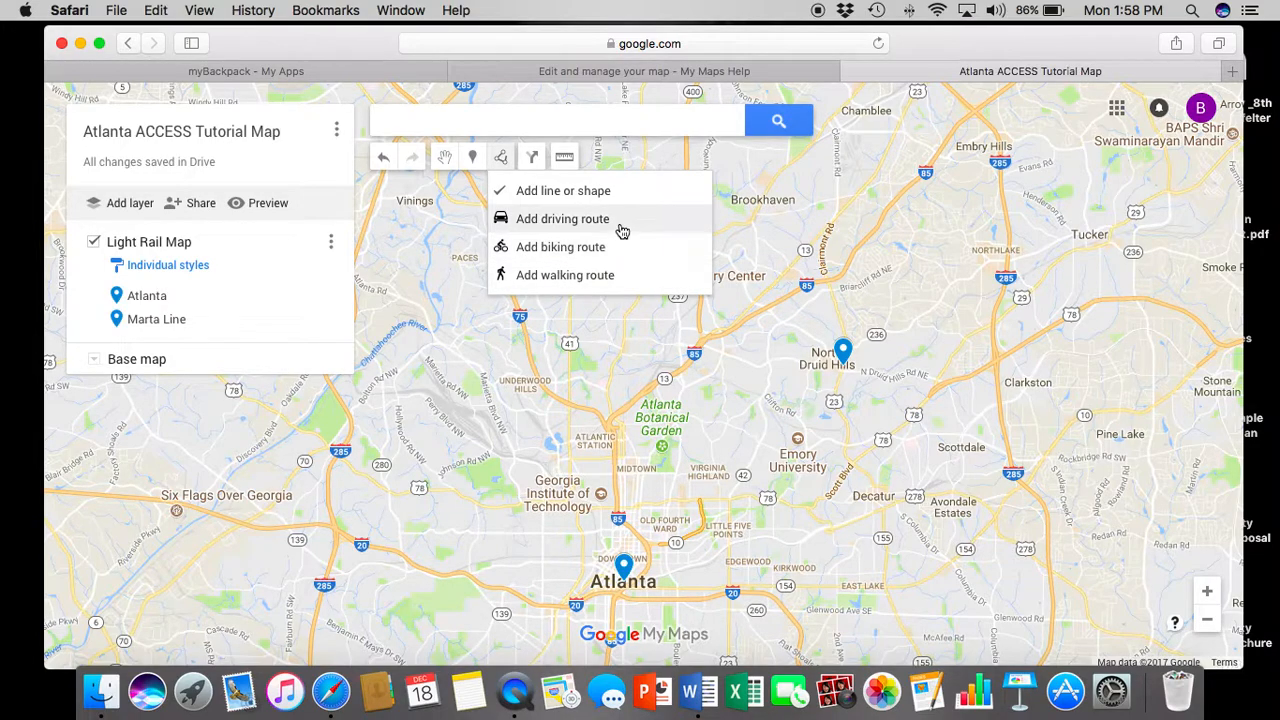
left_click(597, 203)
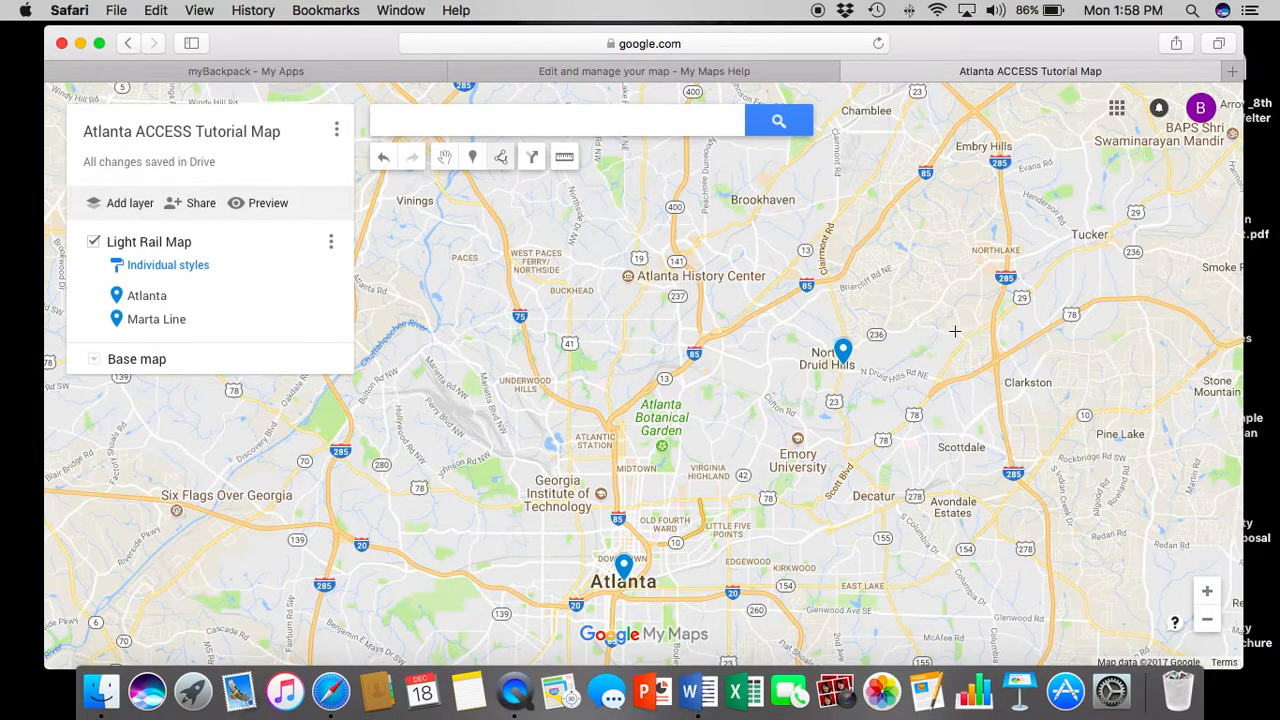
left_click(845, 349)
double_click(1117, 236)
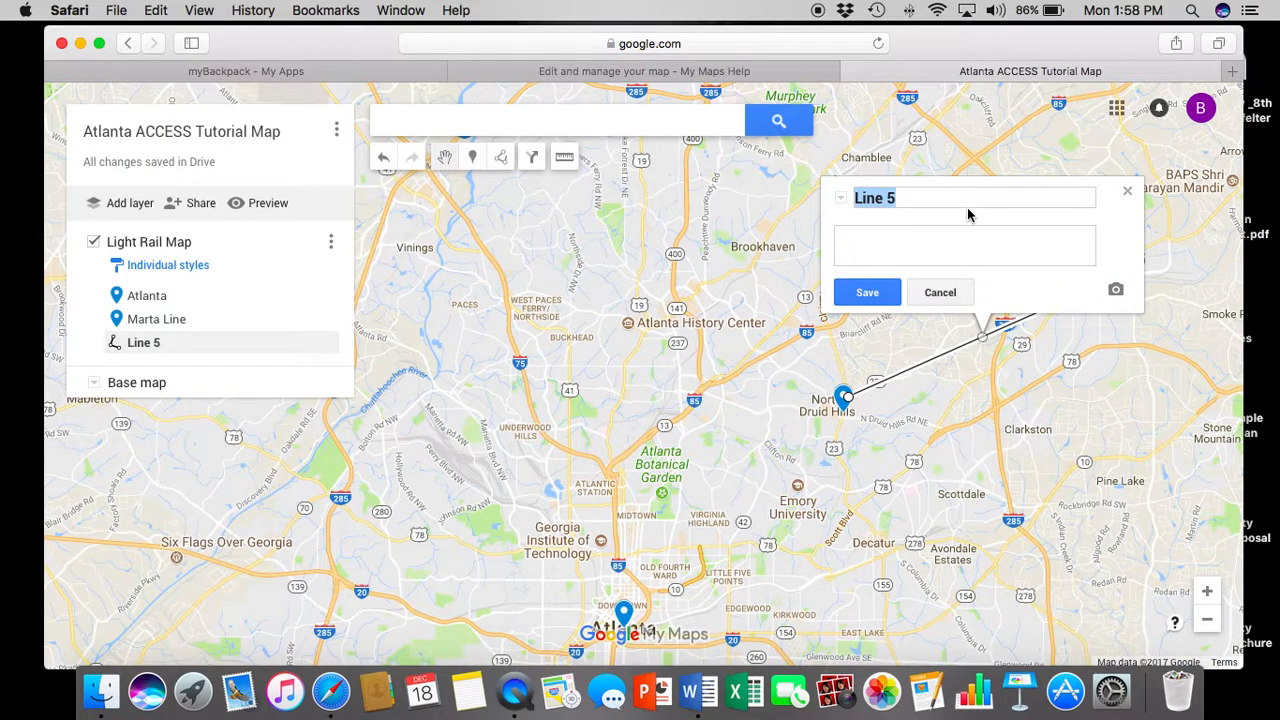
Step: Name the line "Marta Line 7", give it the description "NE Rail Line" and save it
type("Mat")
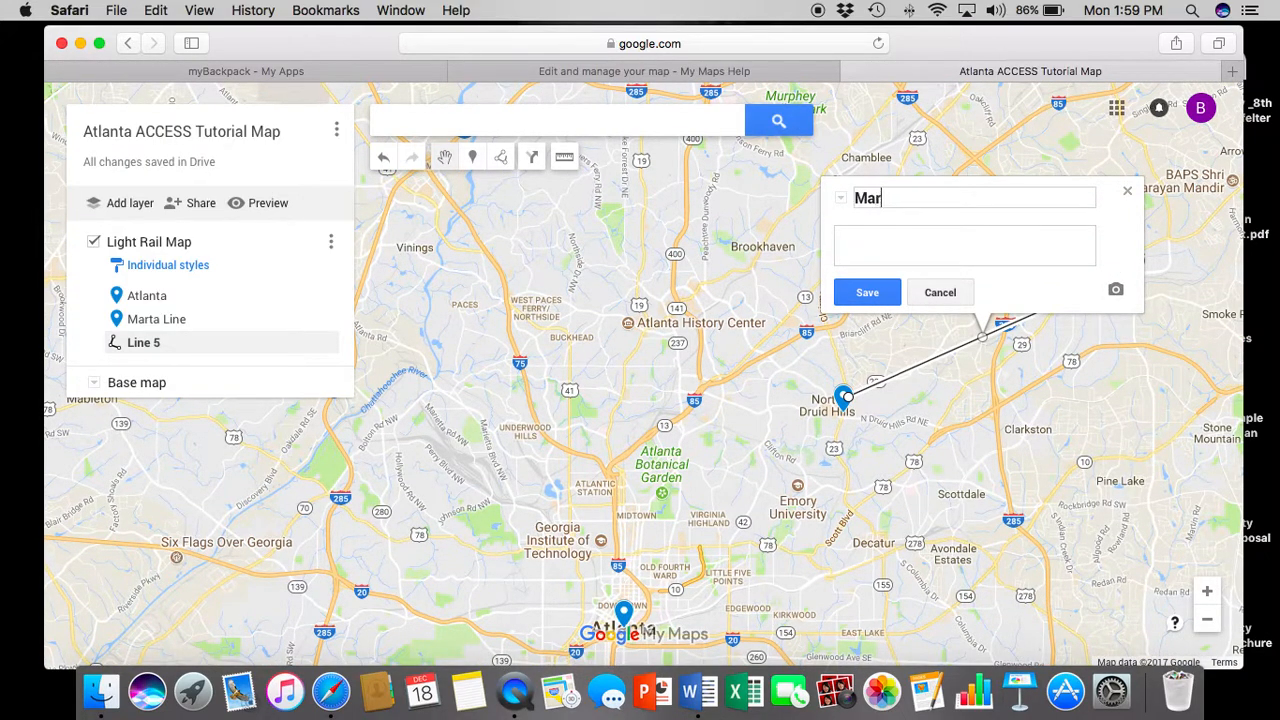
type("ta Line 7")
left_click(881, 235)
type("NE Rail Line")
left_click(874, 289)
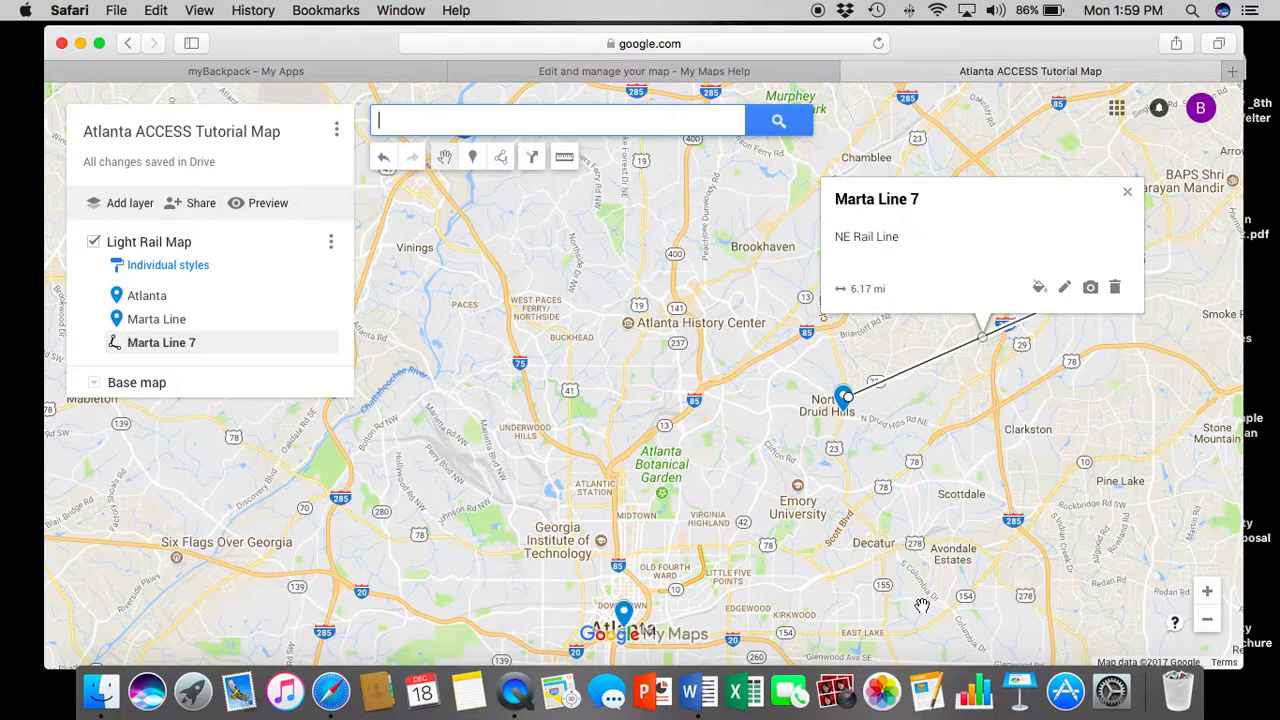
scroll(850, 389, "up", 1)
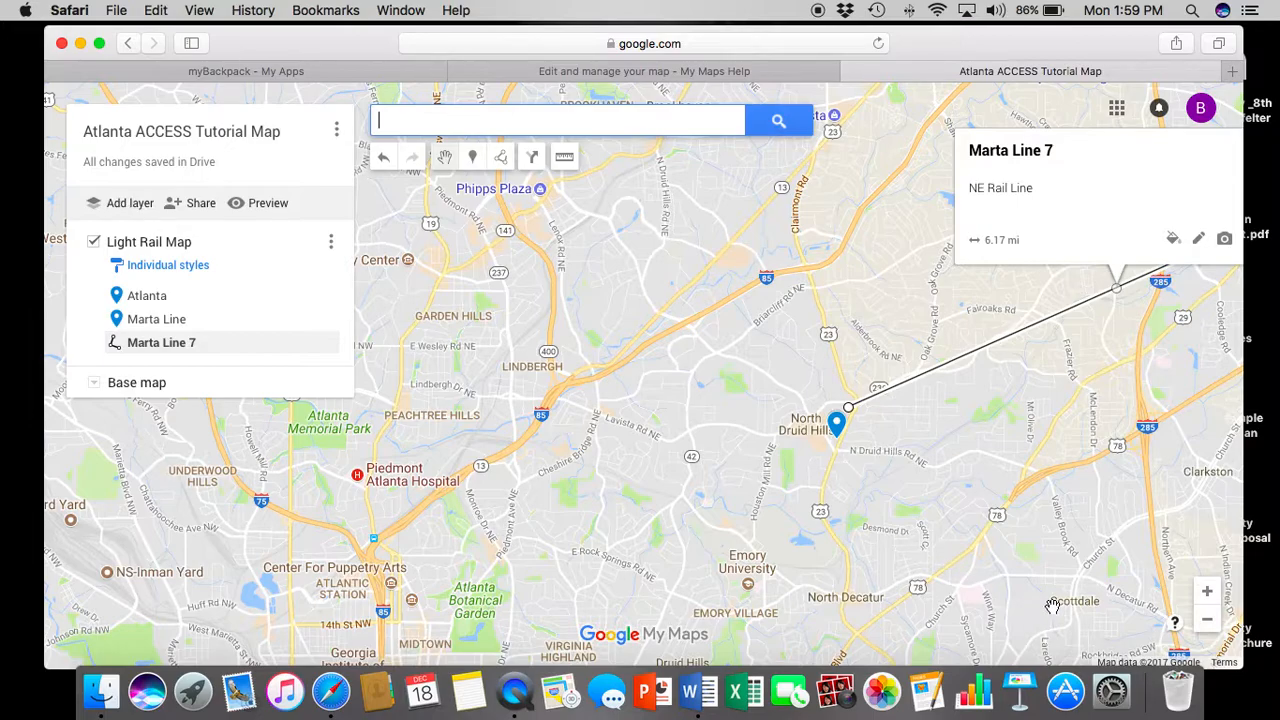
left_click(1210, 621)
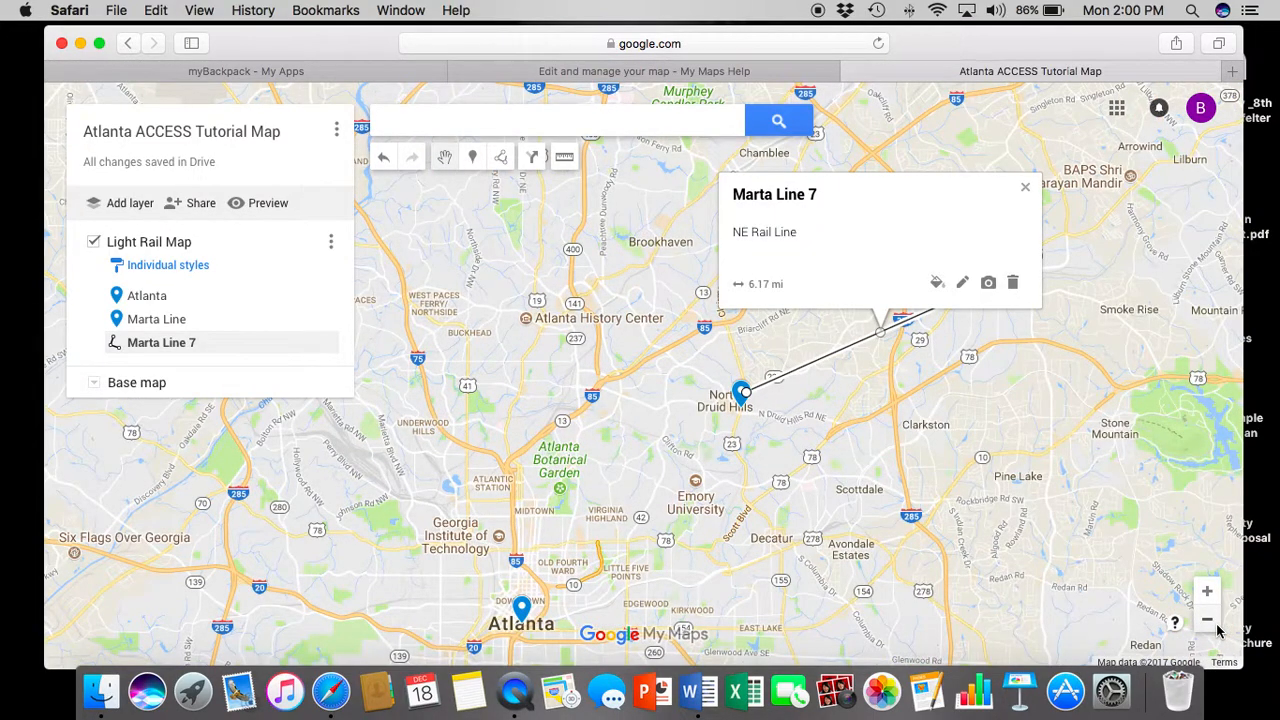
left_click(1212, 622)
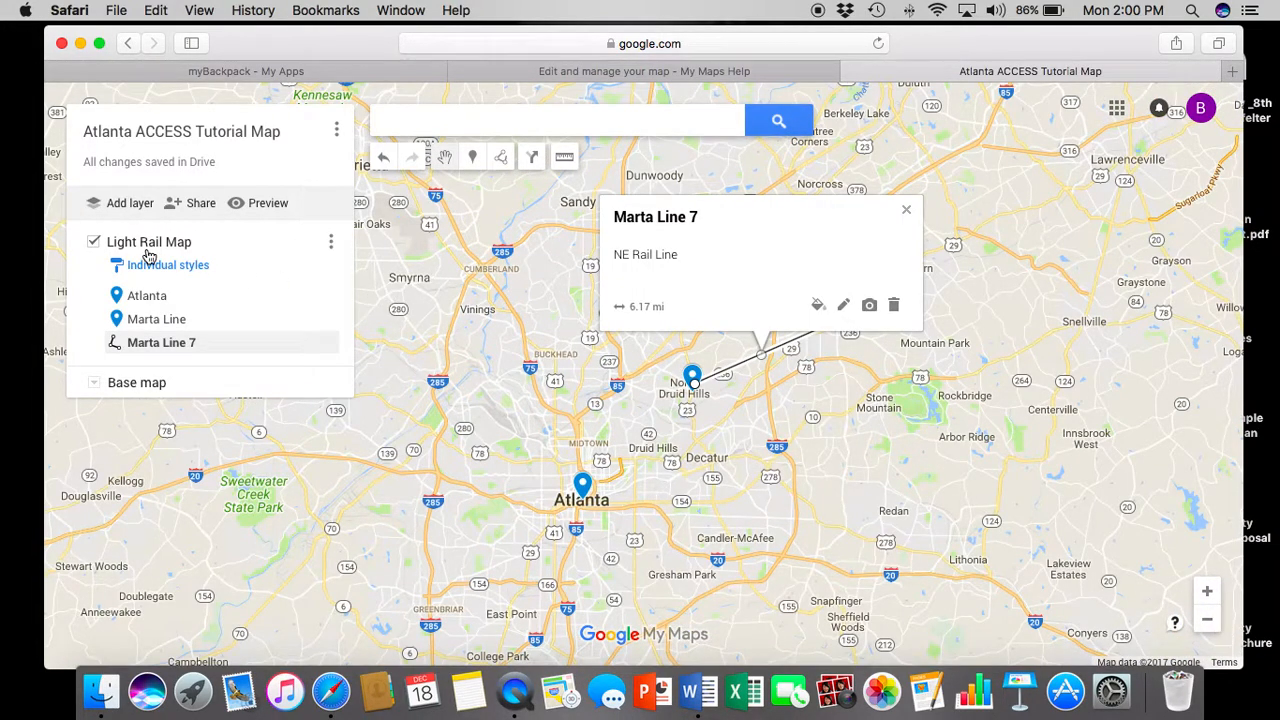
Step: Add a second layer to the map, then open its help page on adding places and close it again
left_click(116, 204)
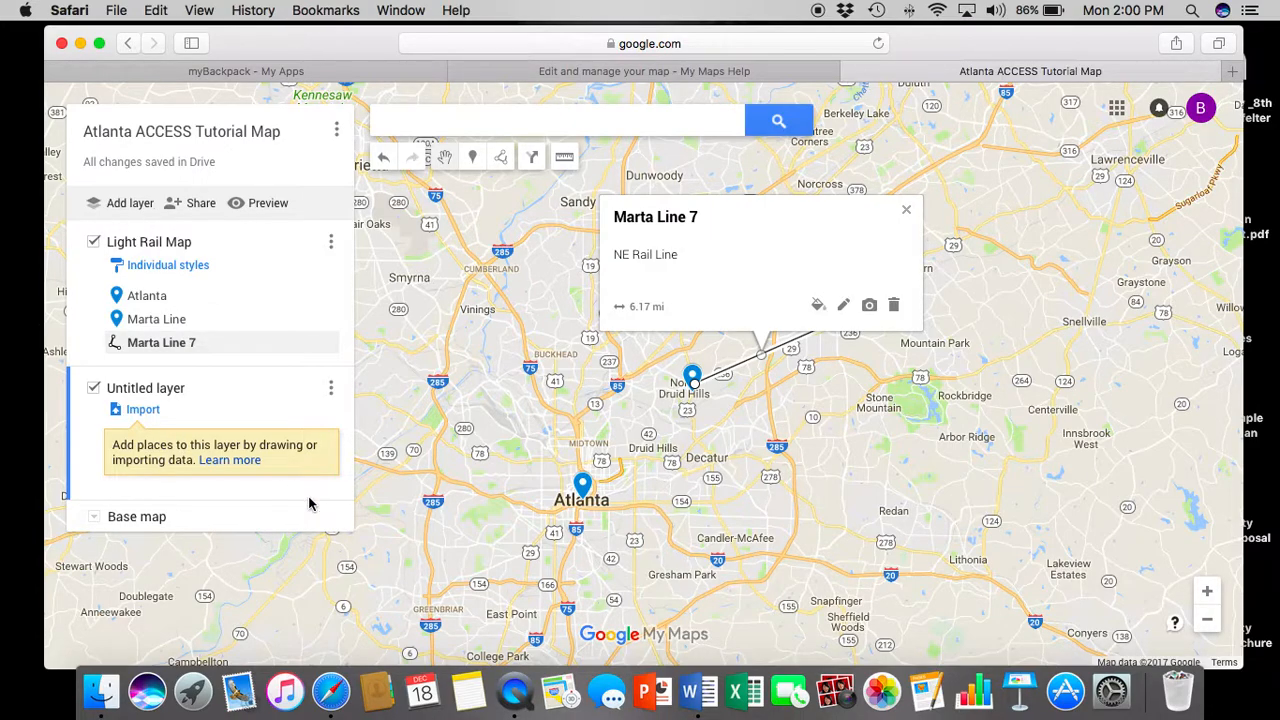
left_click(250, 462)
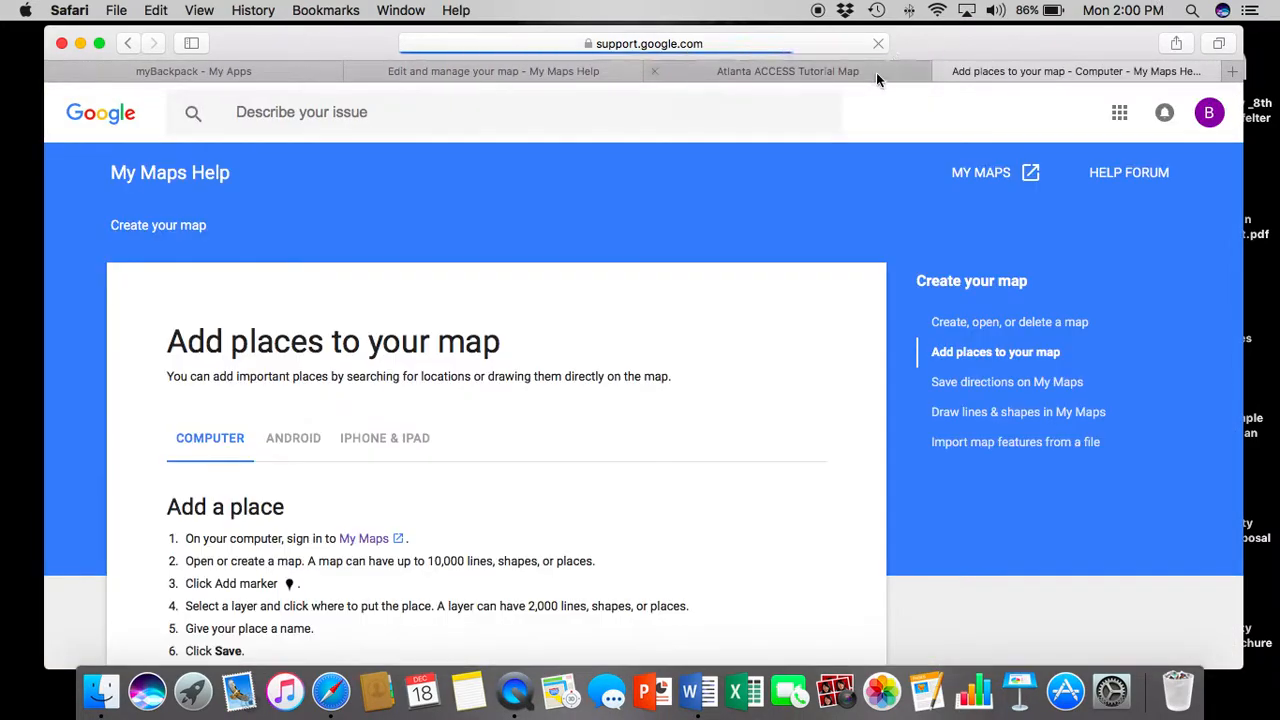
left_click(945, 72)
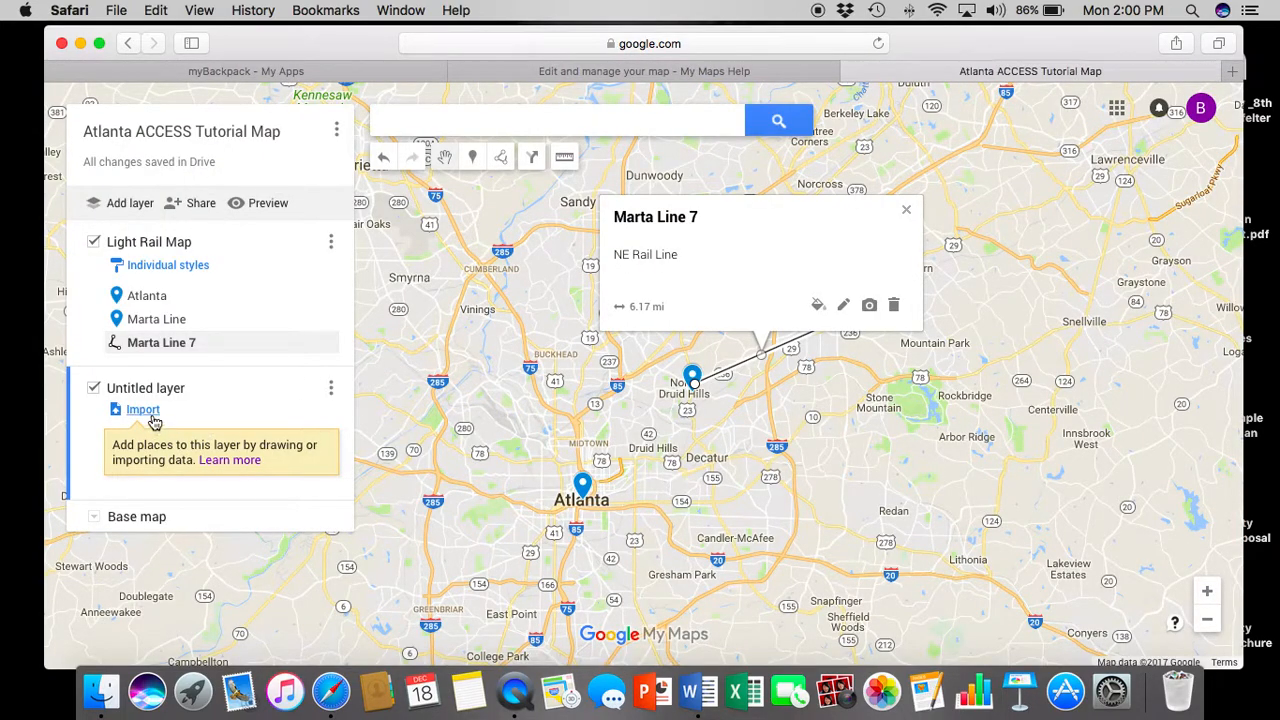
Step: Name the new untitled layer "Biking Paths of Atlanta" and save the name
left_click(171, 389)
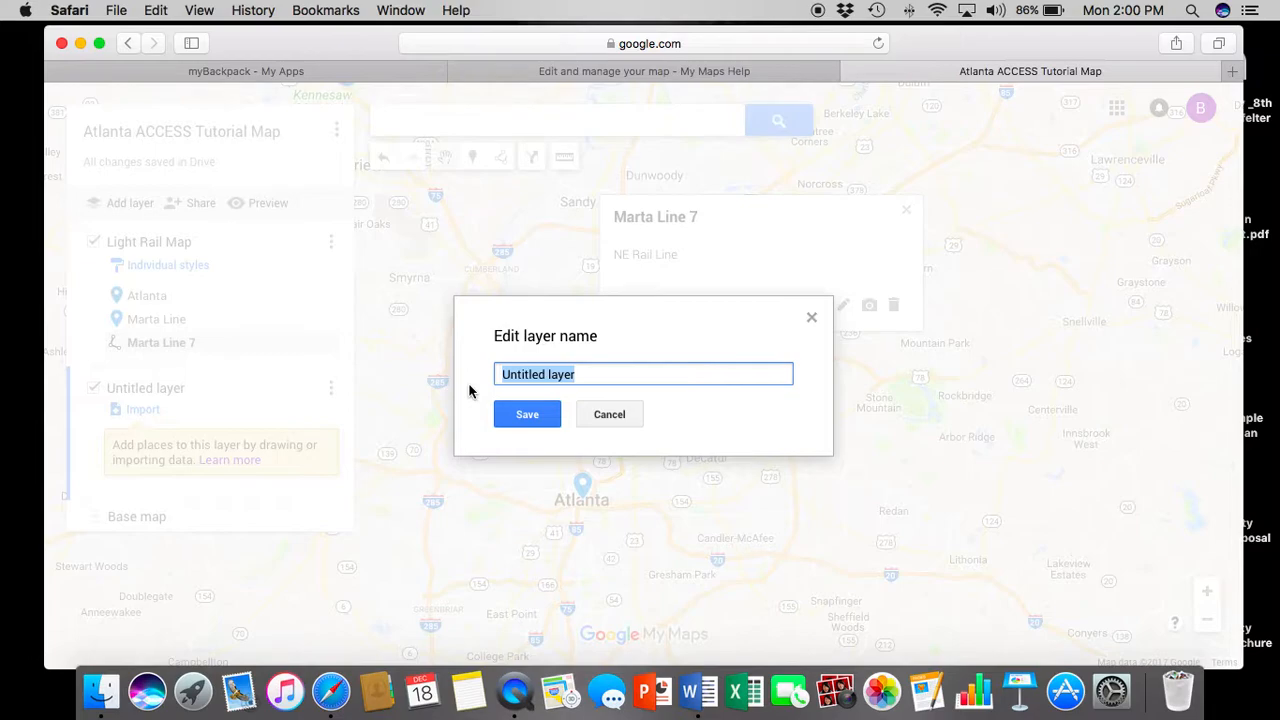
type("Biking")
key("BackSpace")
key("BackSpace")
type("g Paths of Atlant")
key("BackSpace")
key("BackSpace")
key("BackSpace")
key("BackSpace")
key("BackSpace")
type("tal")
key("BackSpace")
key("BackSpace")
type("lanta")
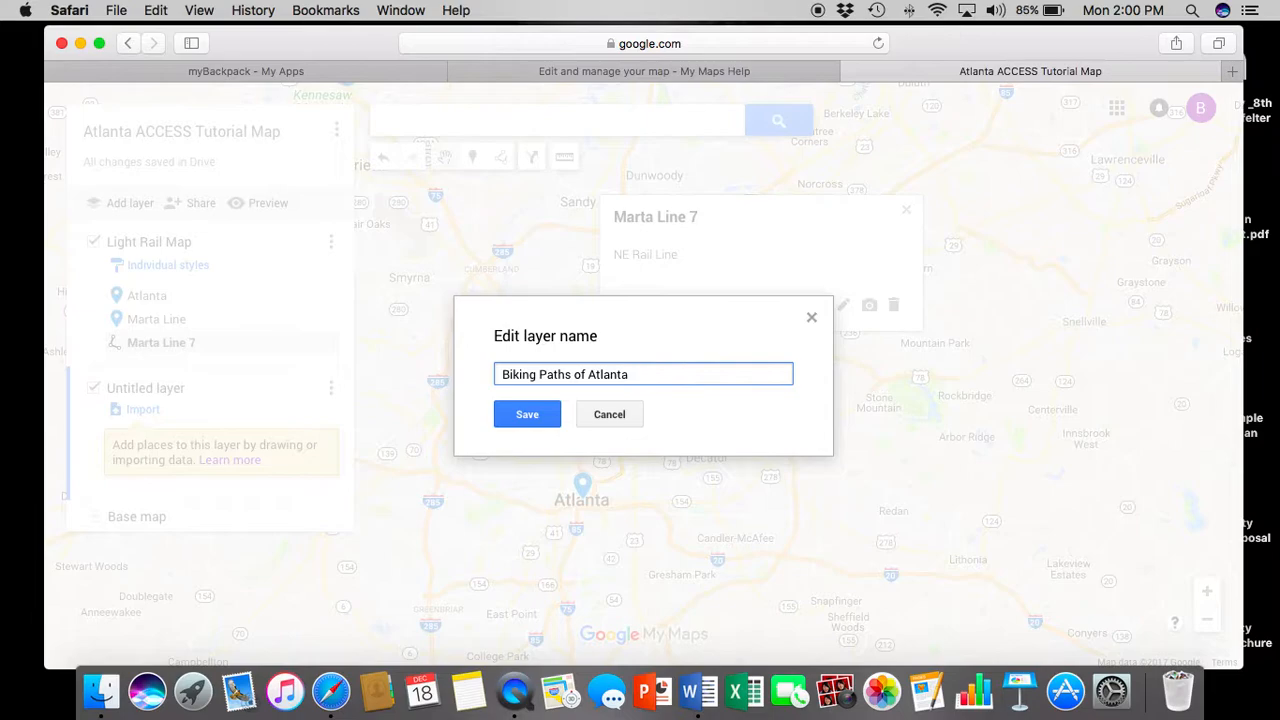
left_click(546, 420)
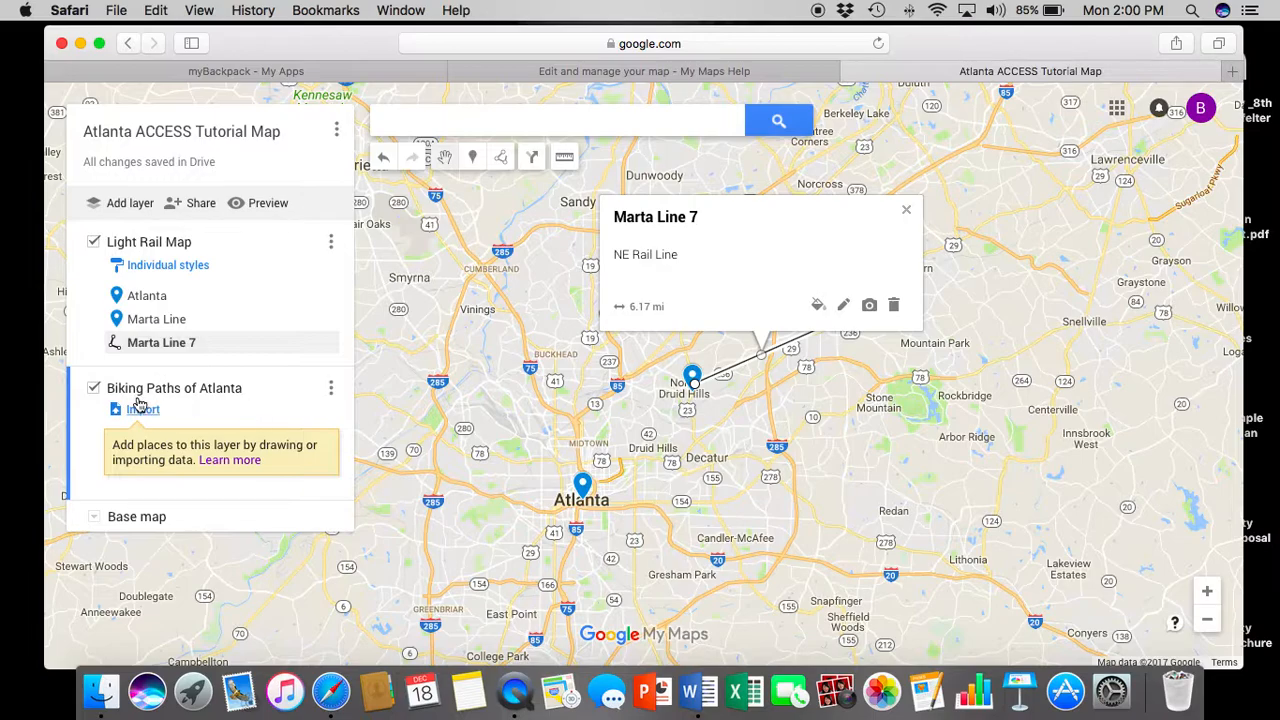
Step: Hide the Biking Paths of Atlanta and Light Rail Map layers, and show both layers again
left_click(94, 390)
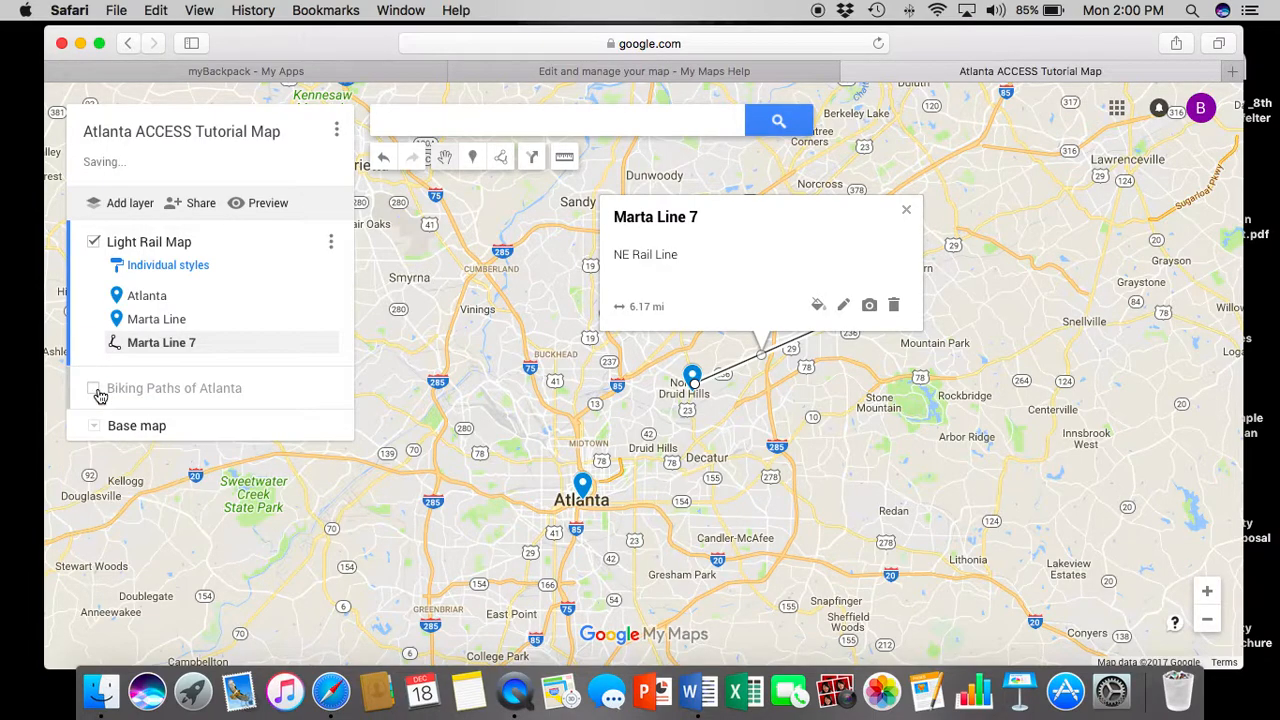
left_click(94, 243)
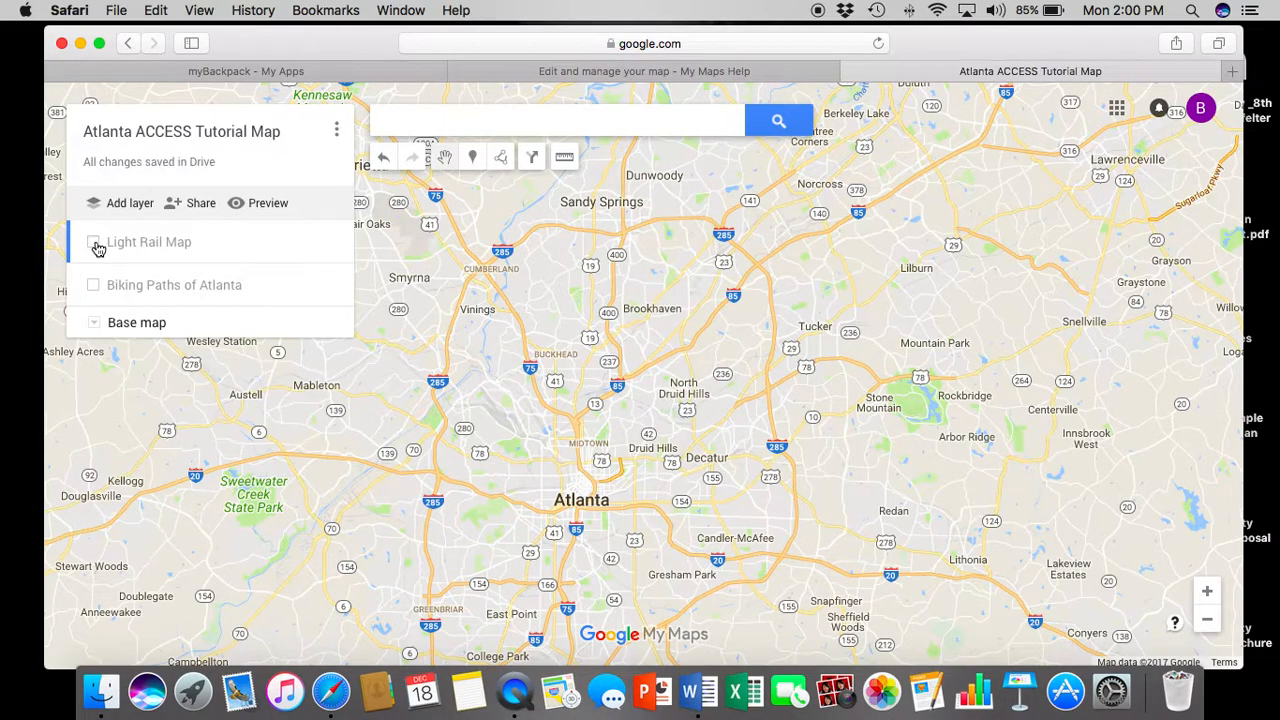
left_click(94, 243)
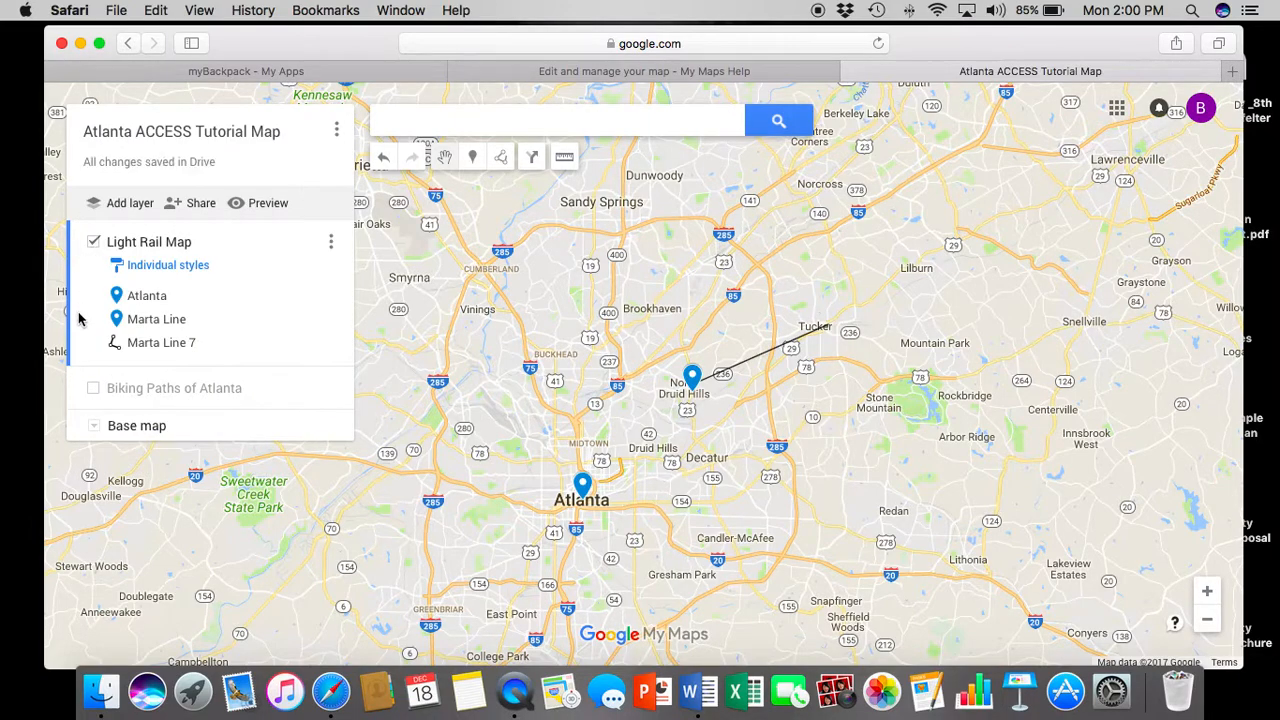
left_click(93, 390)
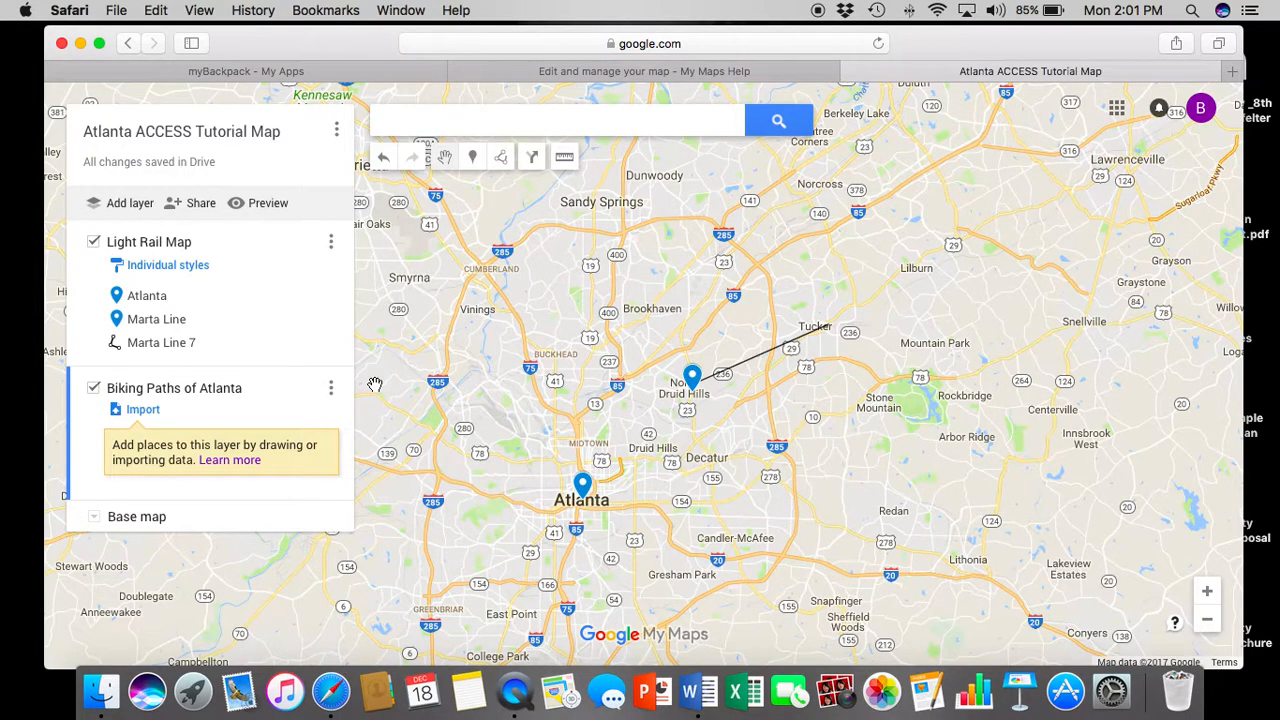
Step: Look through the My Maps Help topics on using map layers and managing maps in Google Drive
left_click(701, 71)
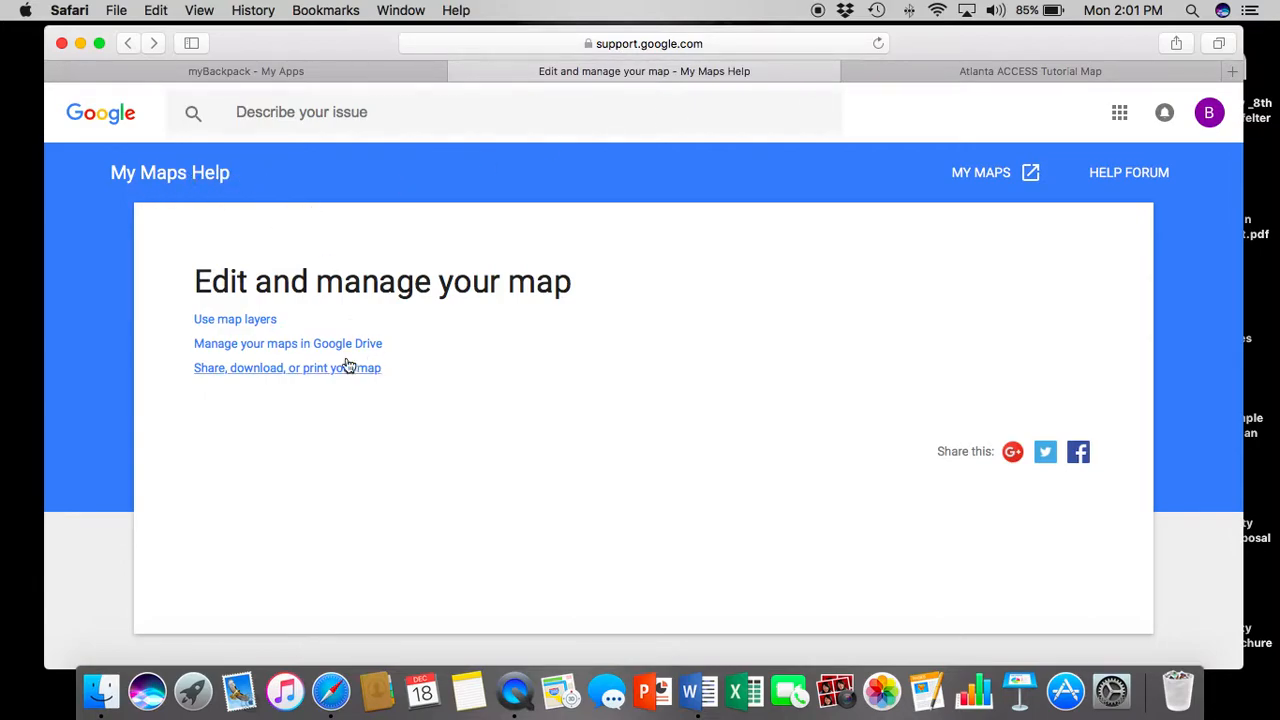
left_click(234, 321)
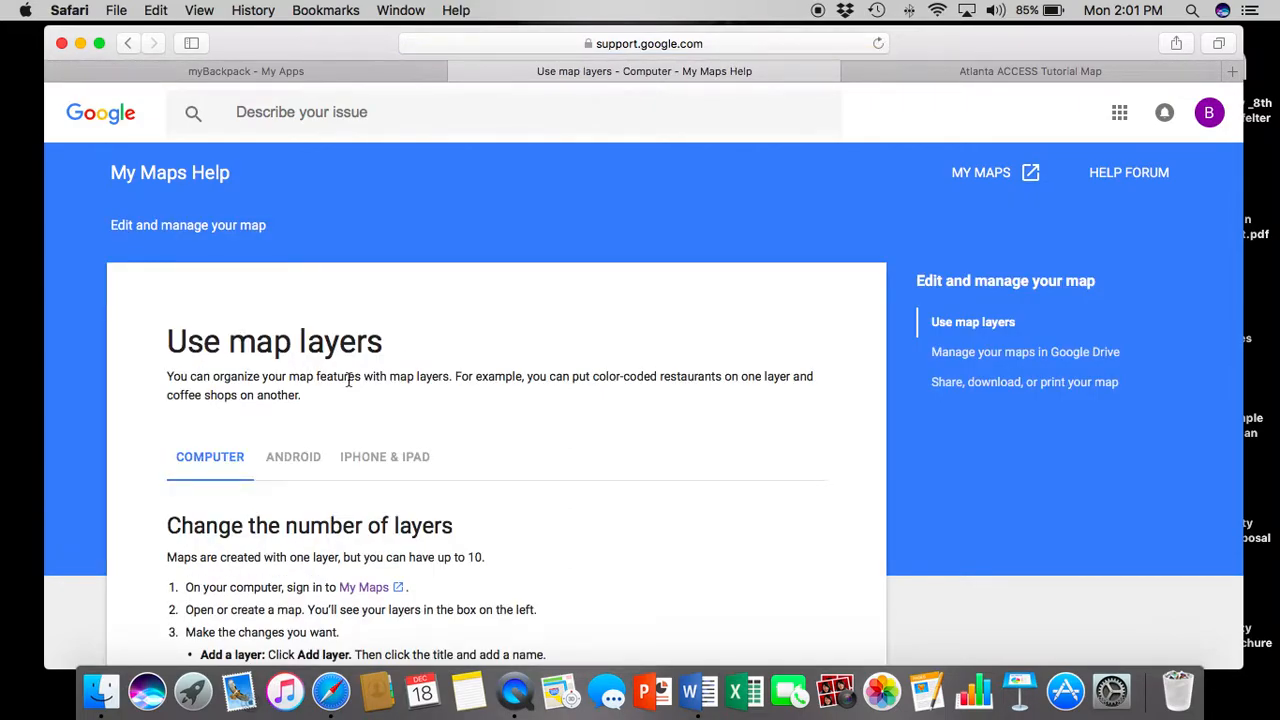
scroll(358, 378, "down", 3)
scroll(358, 378, "up", 2)
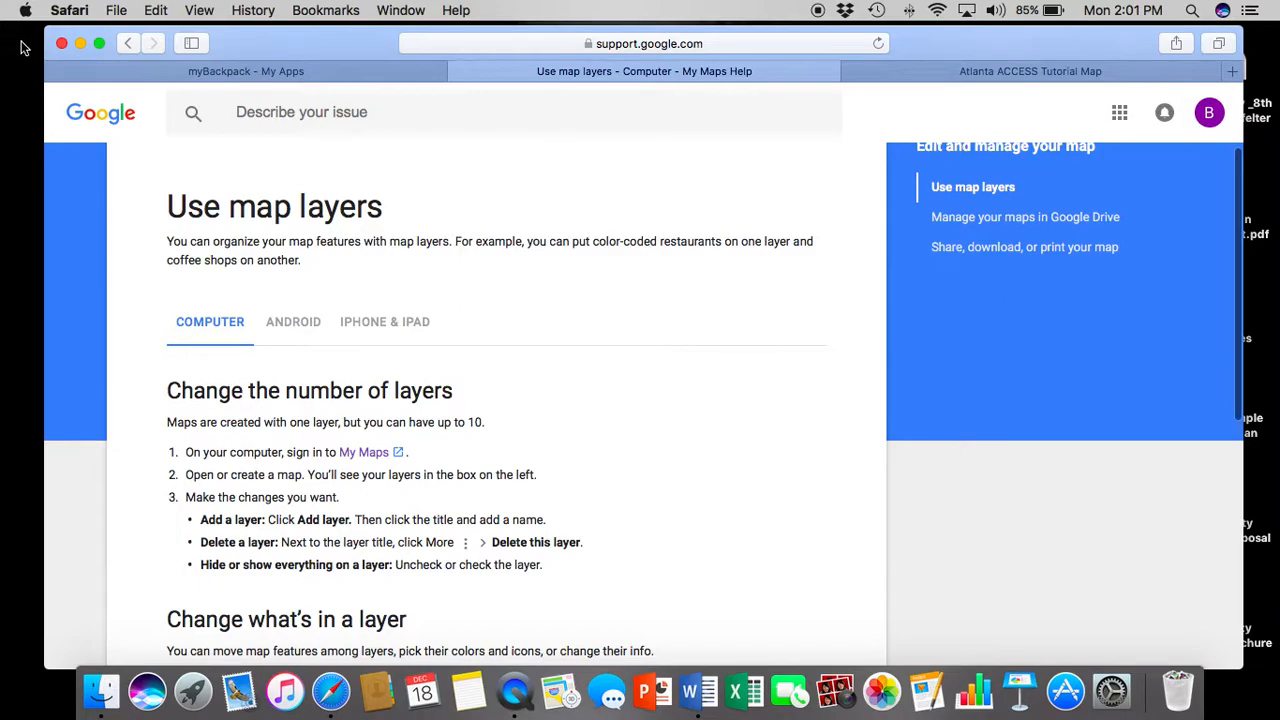
left_click(129, 44)
left_click(327, 345)
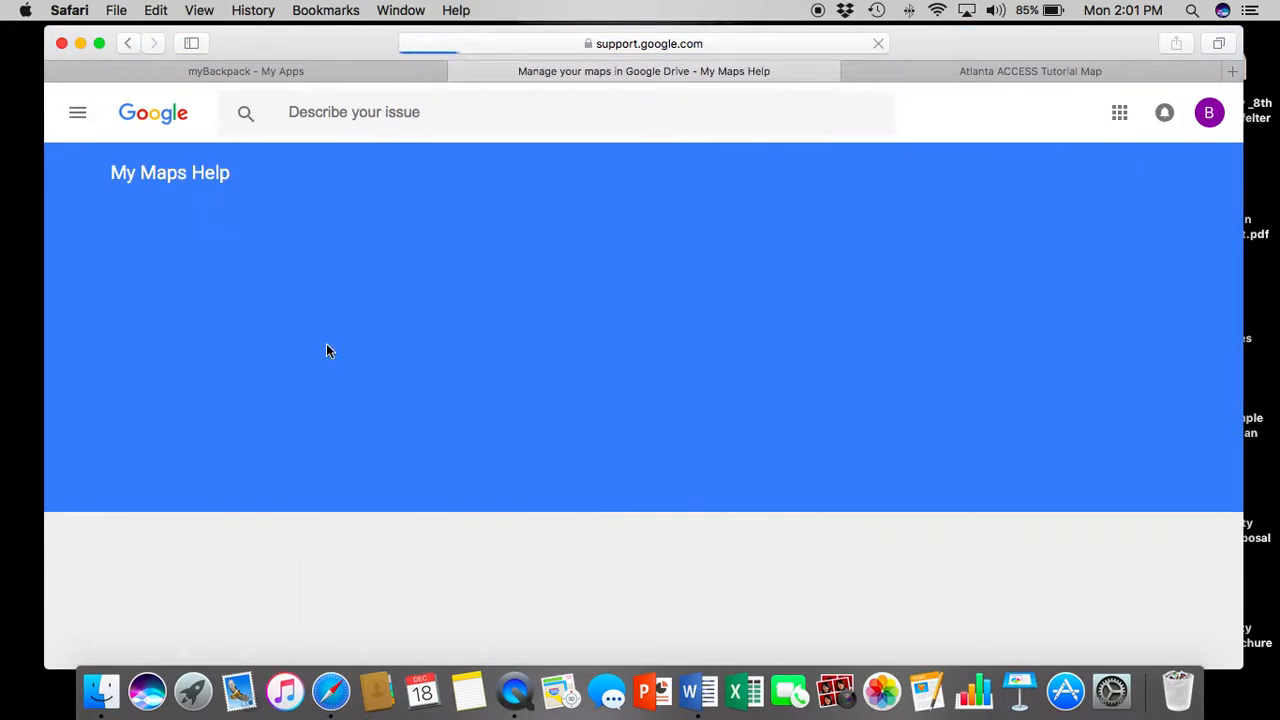
left_click(127, 45)
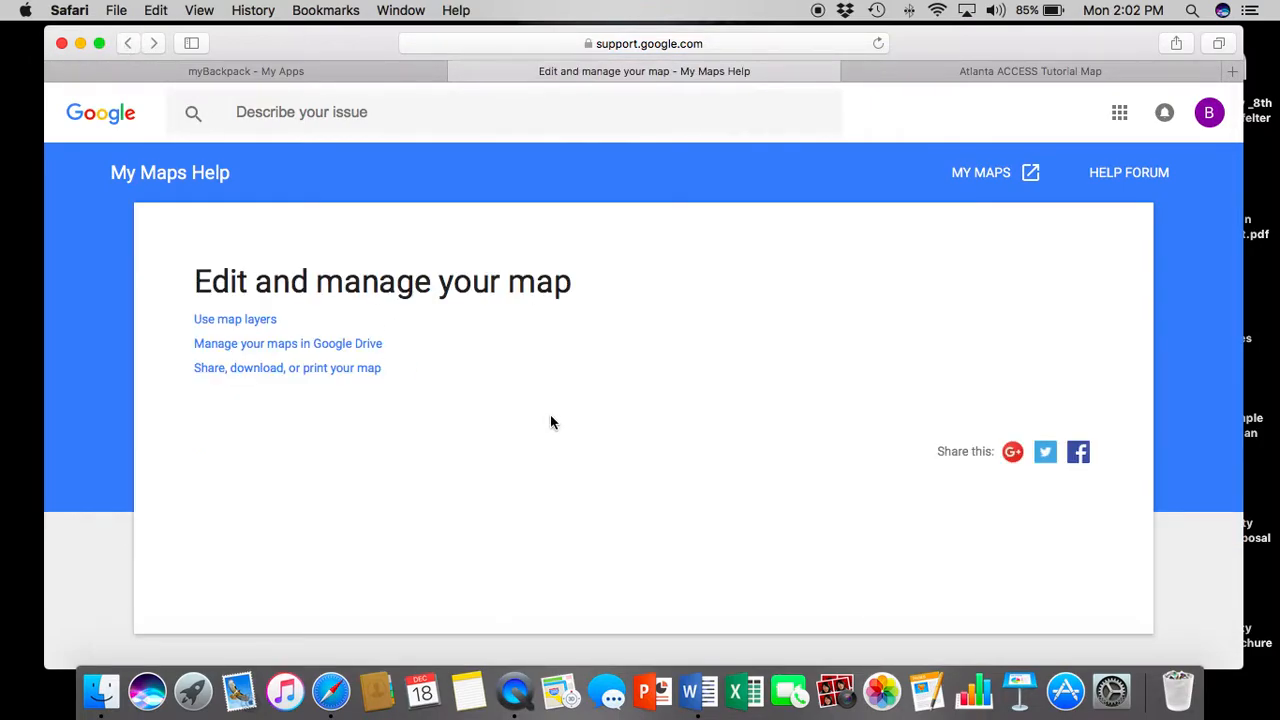
Step: Return to the Atlanta ACCESS Tutorial Map and view the wider Atlanta region with its markers and rail line
left_click(1010, 75)
scroll(1010, 84, "up", 2)
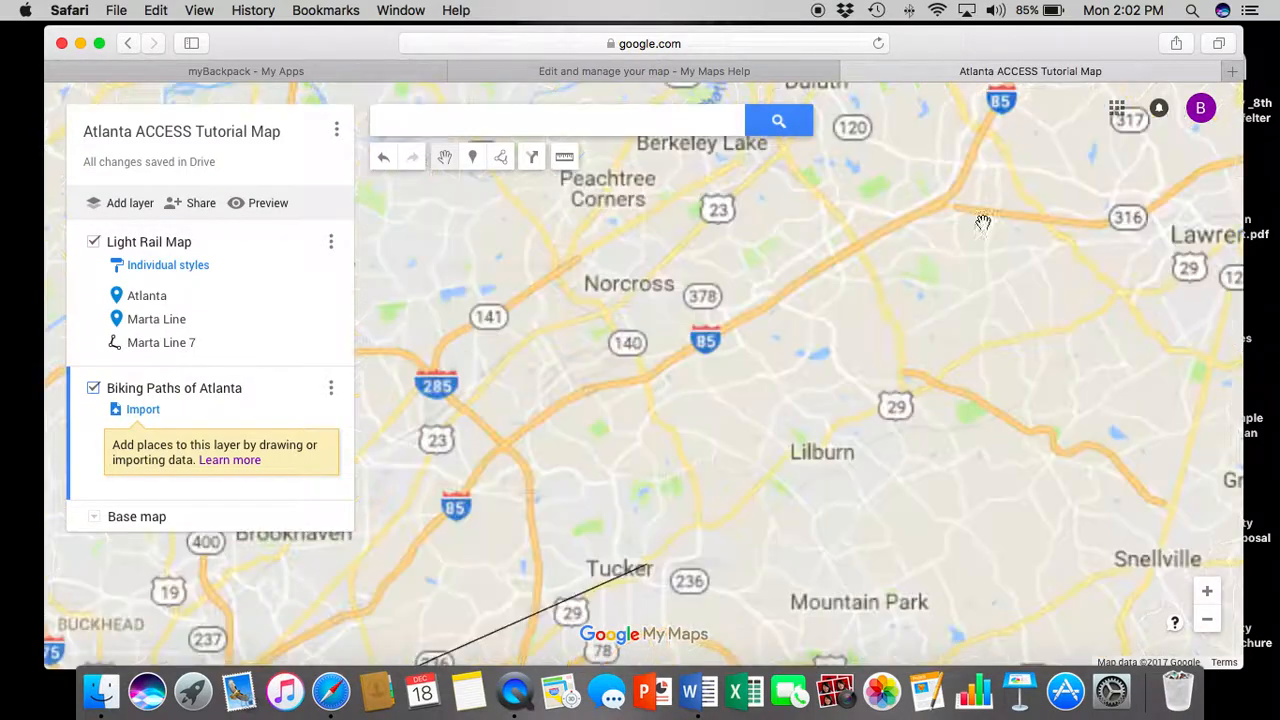
left_click(1207, 619)
left_click(1207, 619)
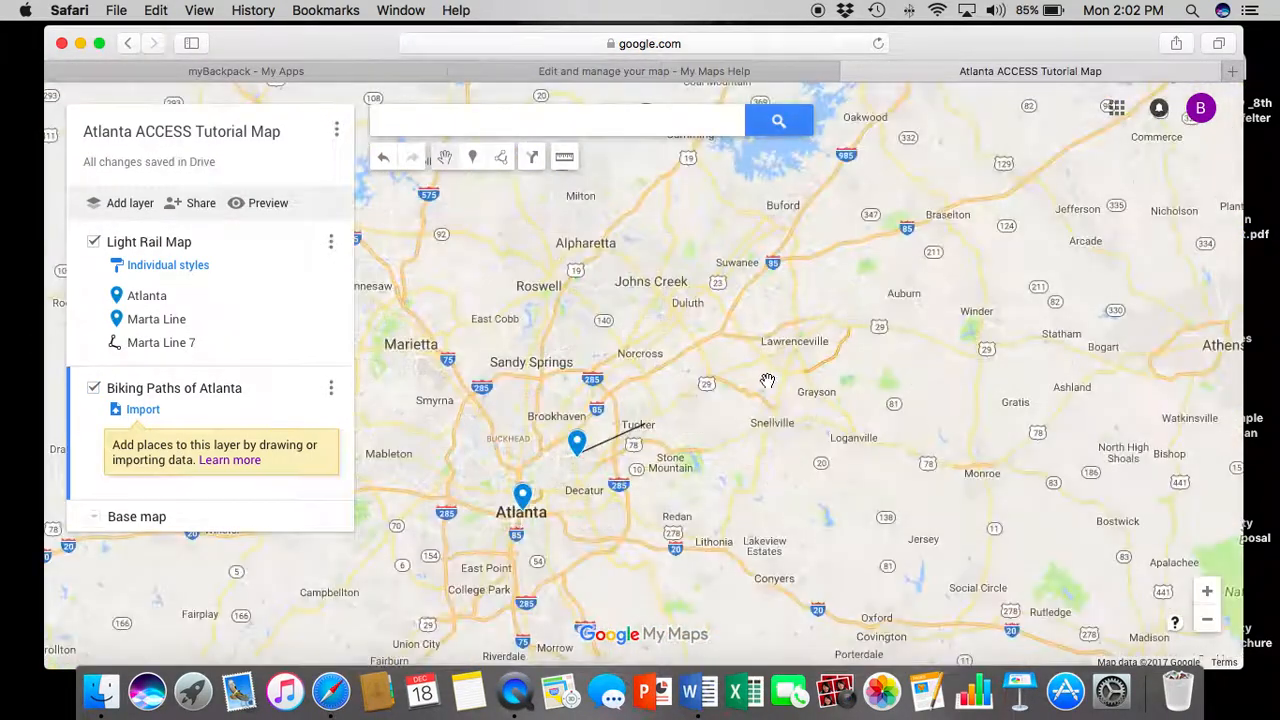
left_click_drag(632, 377, 843, 314)
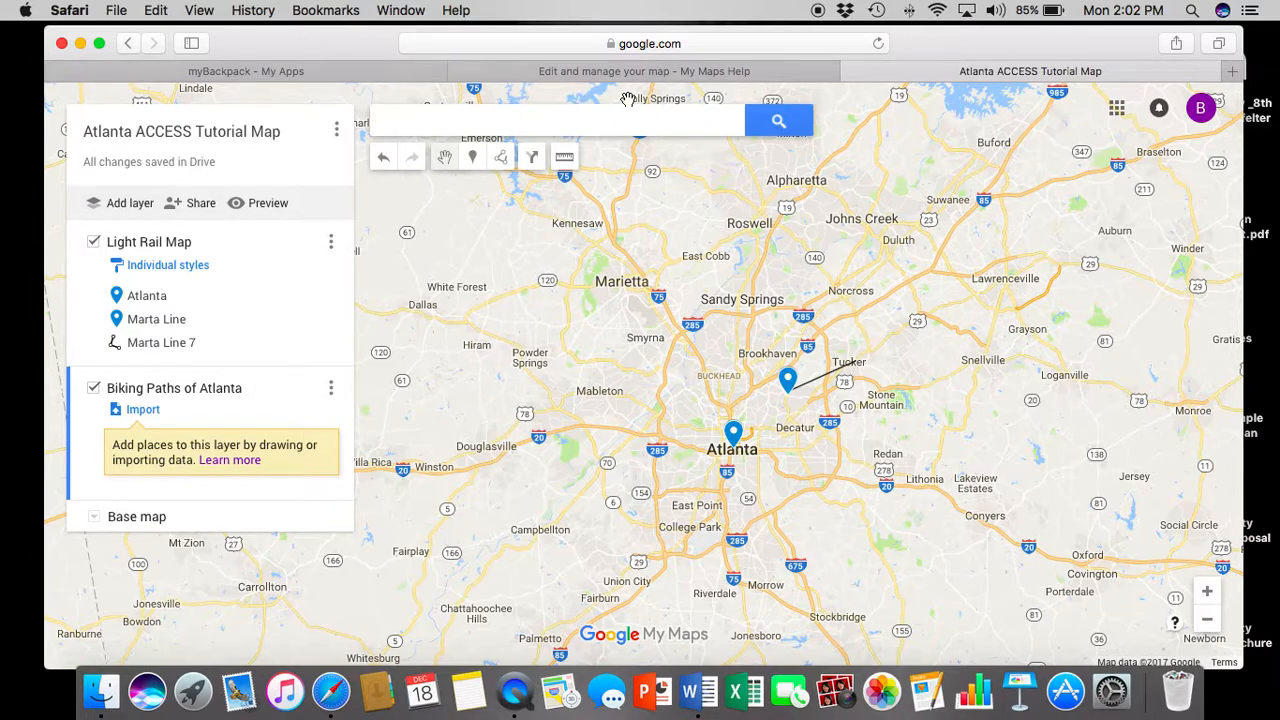
left_click(518, 690)
right_click(522, 690)
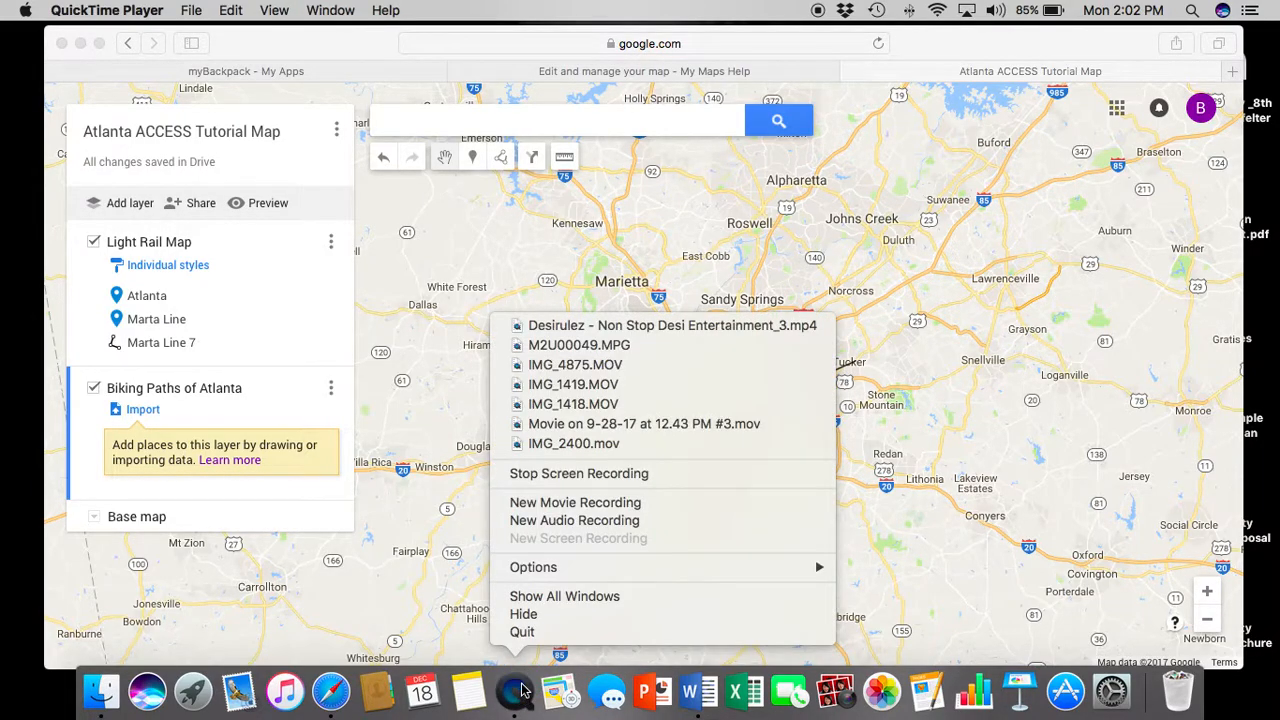